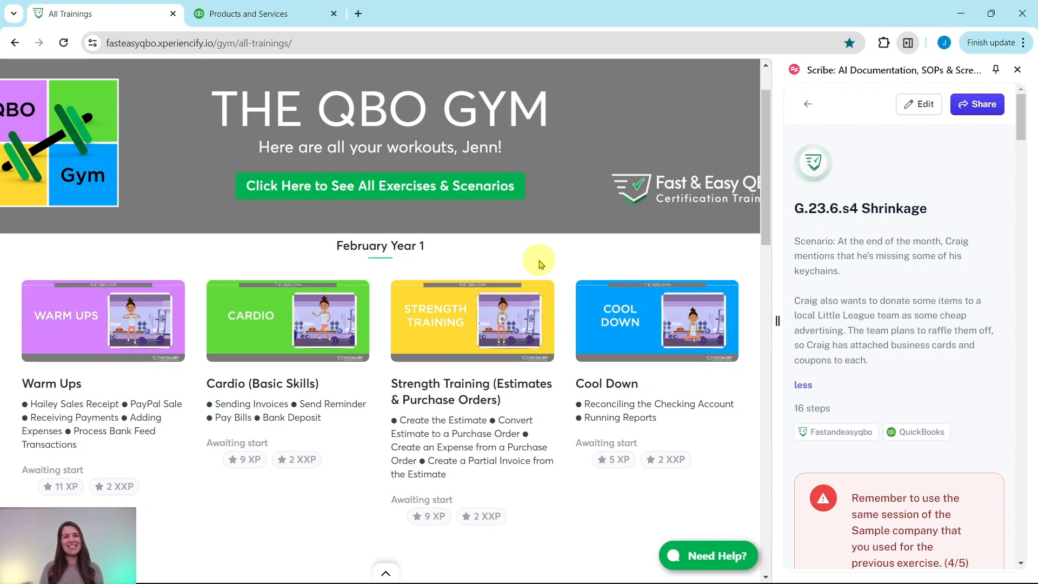
# Open the June Year 1 Strength Training (Perpetual Inventory) workout from the training list
pyautogui.scroll(-20, 406, 225)
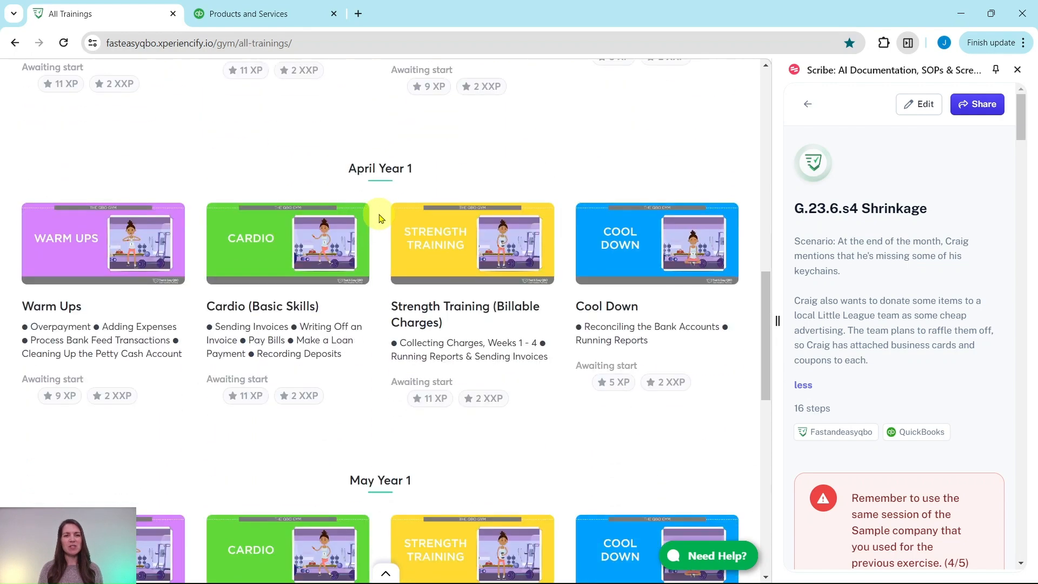
pyautogui.scroll(-4, 378, 216)
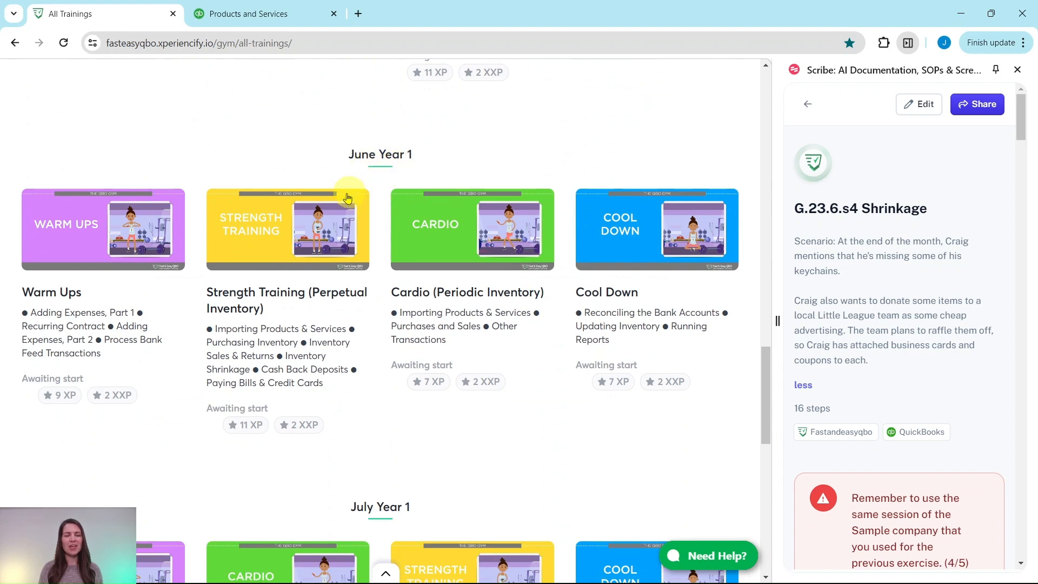
pyautogui.click(260, 255)
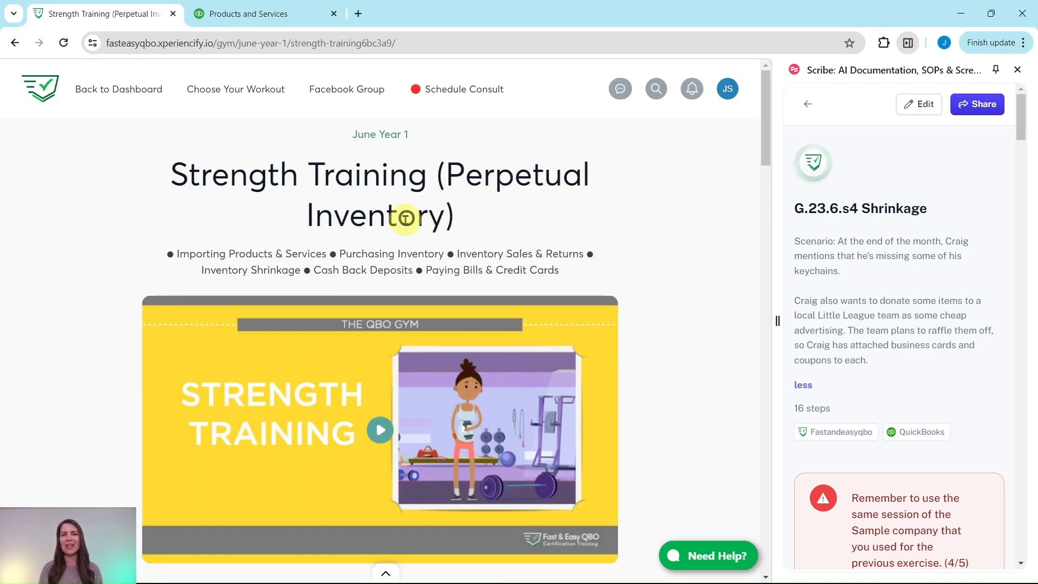
# Look through the workout's hands-on practice exercises and read the Inventory Adjustments introduction in the G.23.6.s4 Shrinkage guide
pyautogui.scroll(-1, 511, 201)
pyautogui.scroll(-3, 511, 202)
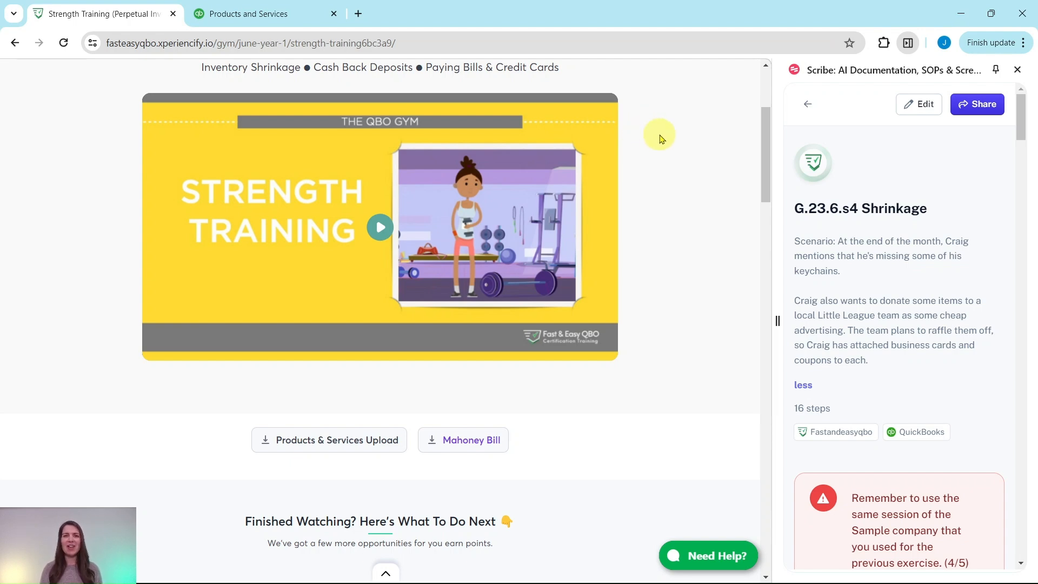
pyautogui.scroll(-10, 661, 183)
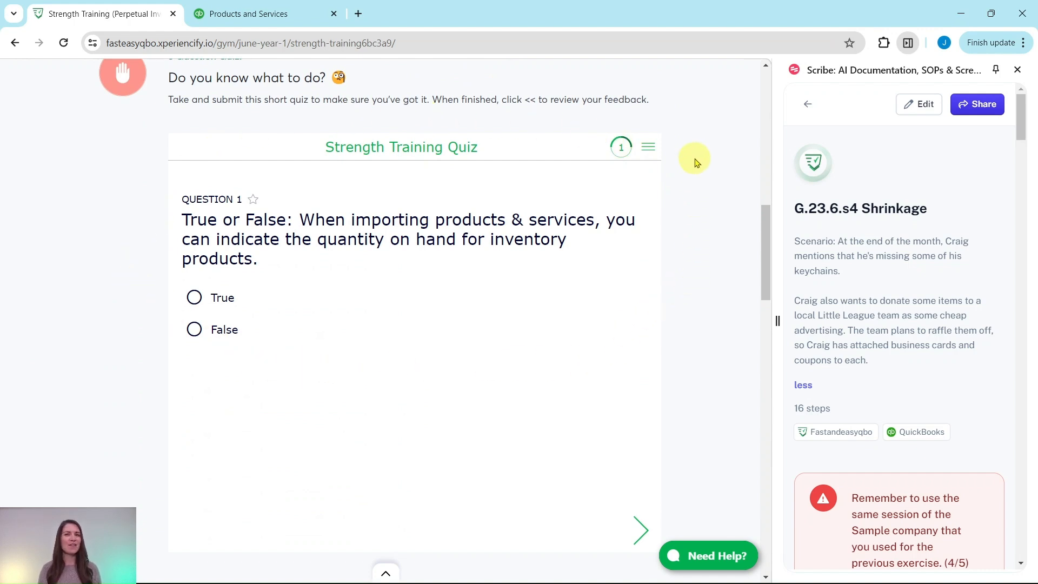
pyautogui.scroll(-10, 696, 163)
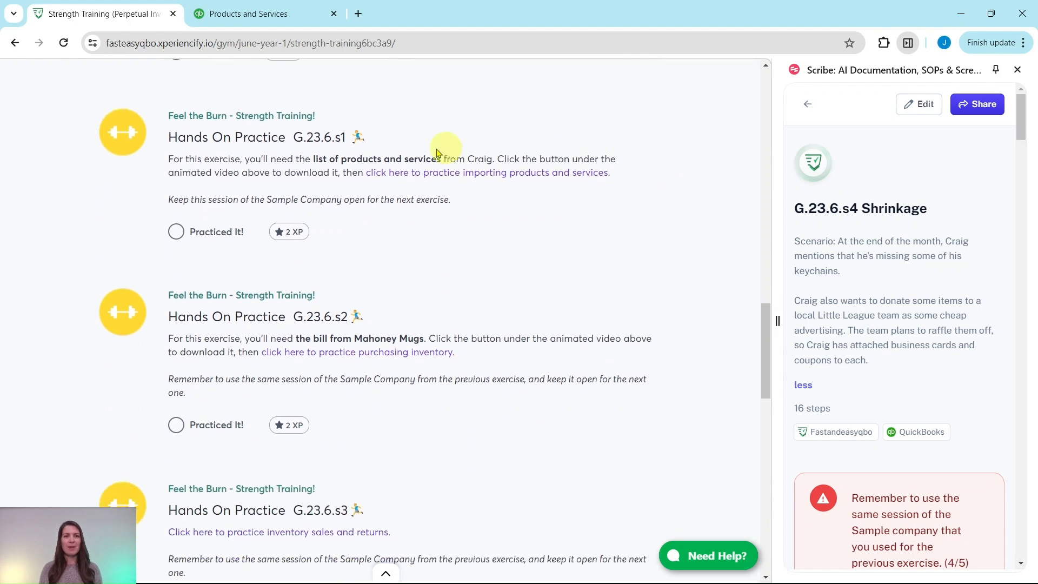
pyautogui.scroll(-5, 505, 192)
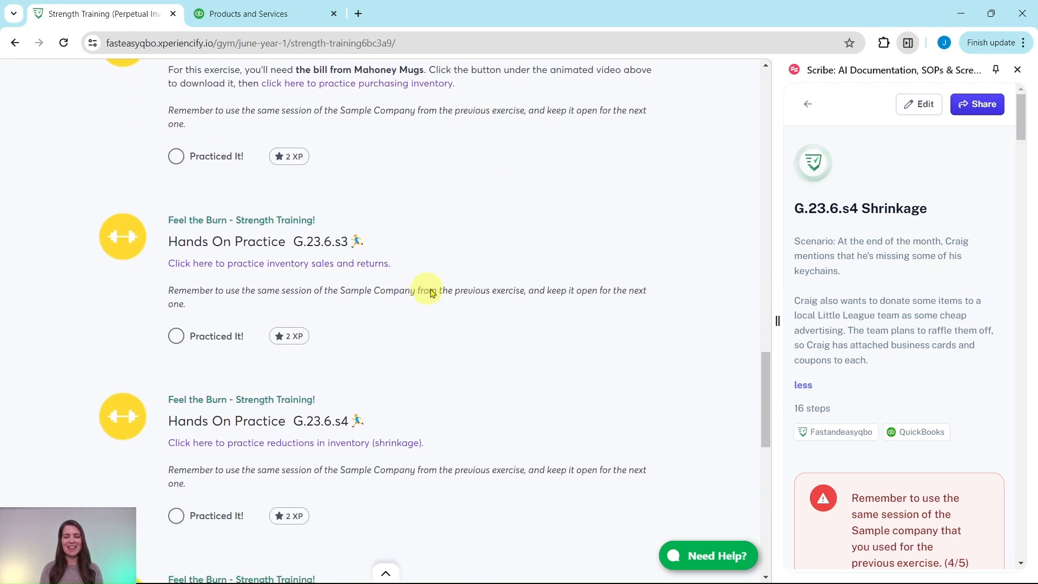
pyautogui.scroll(-8, 425, 289)
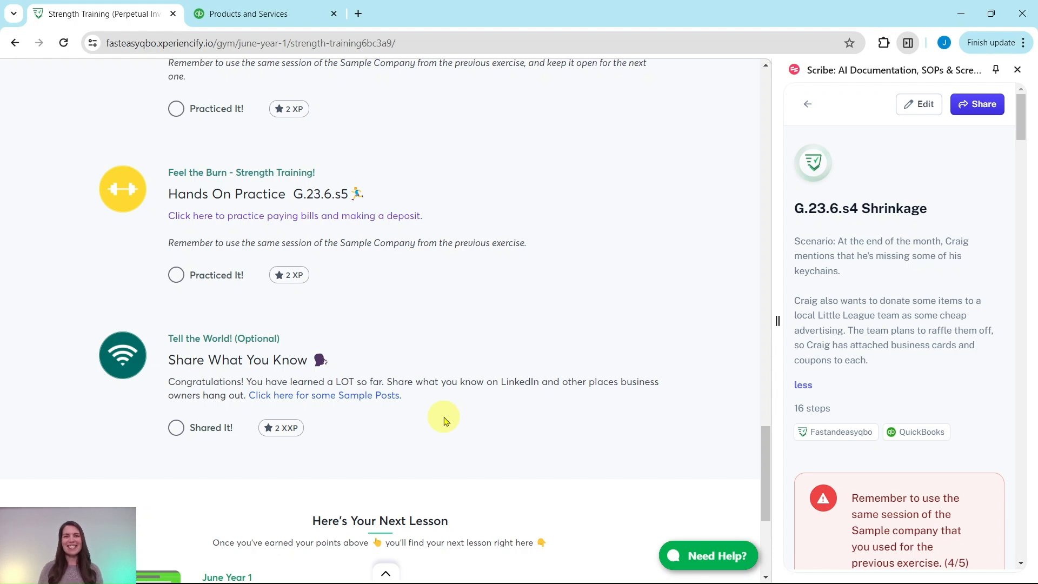
pyautogui.scroll(5, 445, 402)
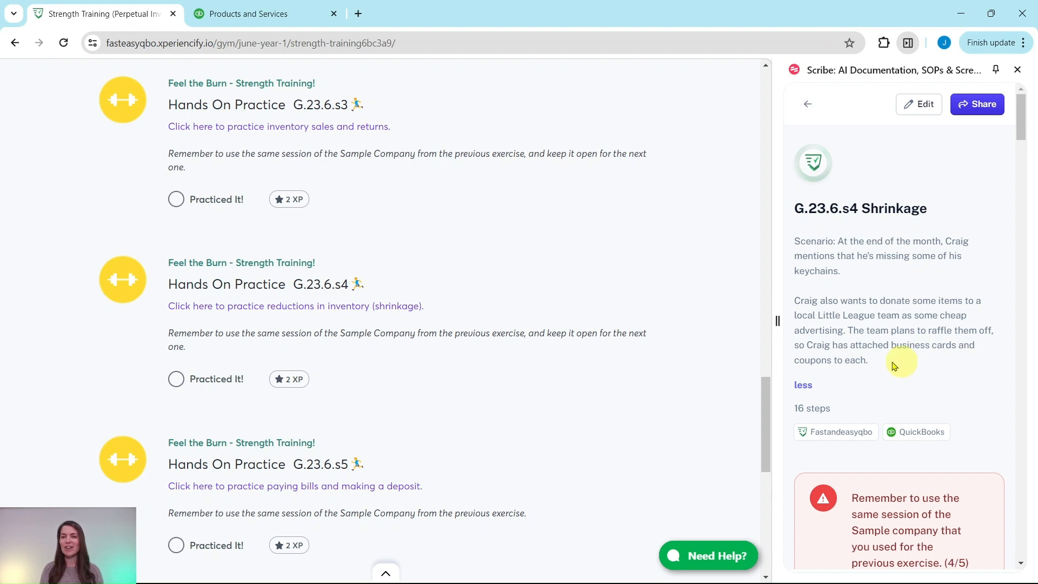
pyautogui.scroll(-6, 904, 329)
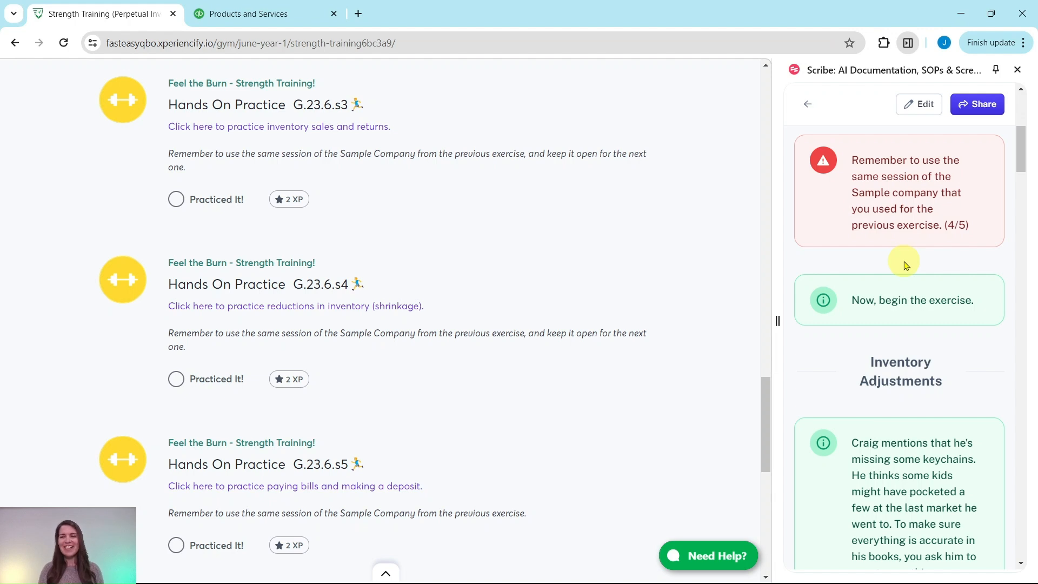
pyautogui.scroll(-4, 907, 260)
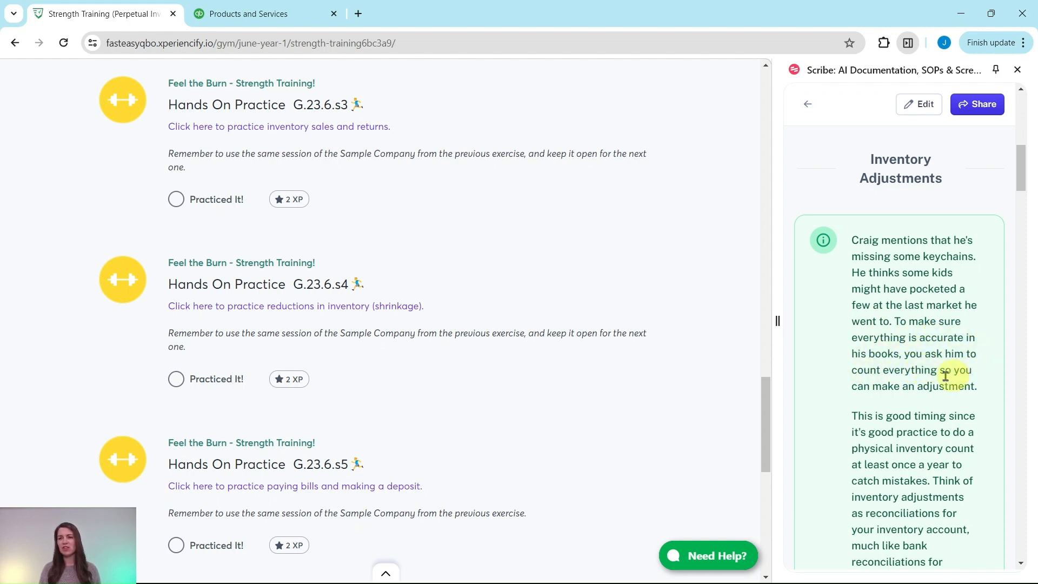
pyautogui.scroll(-4, 934, 368)
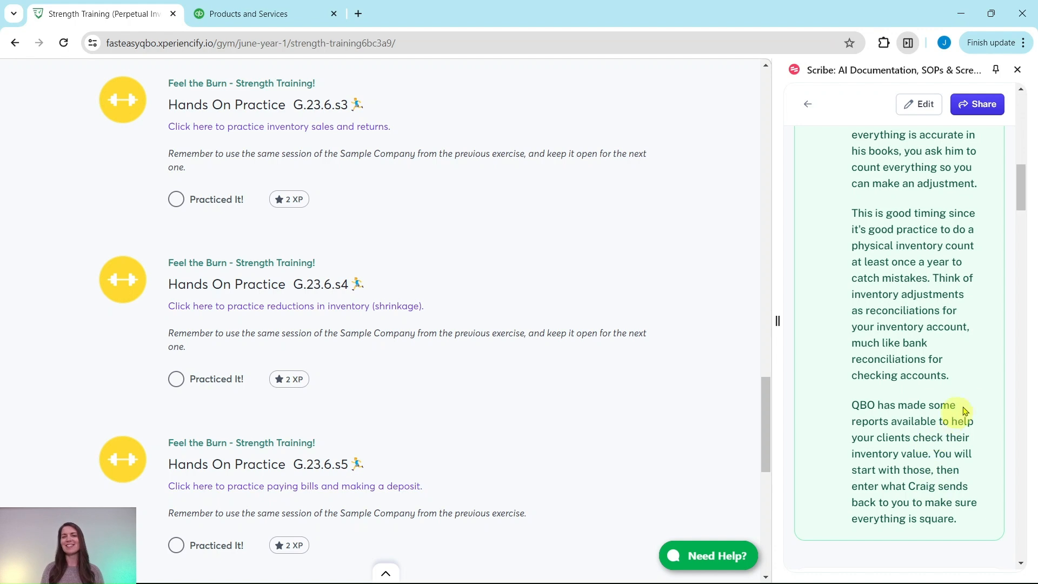
pyautogui.scroll(-7, 957, 378)
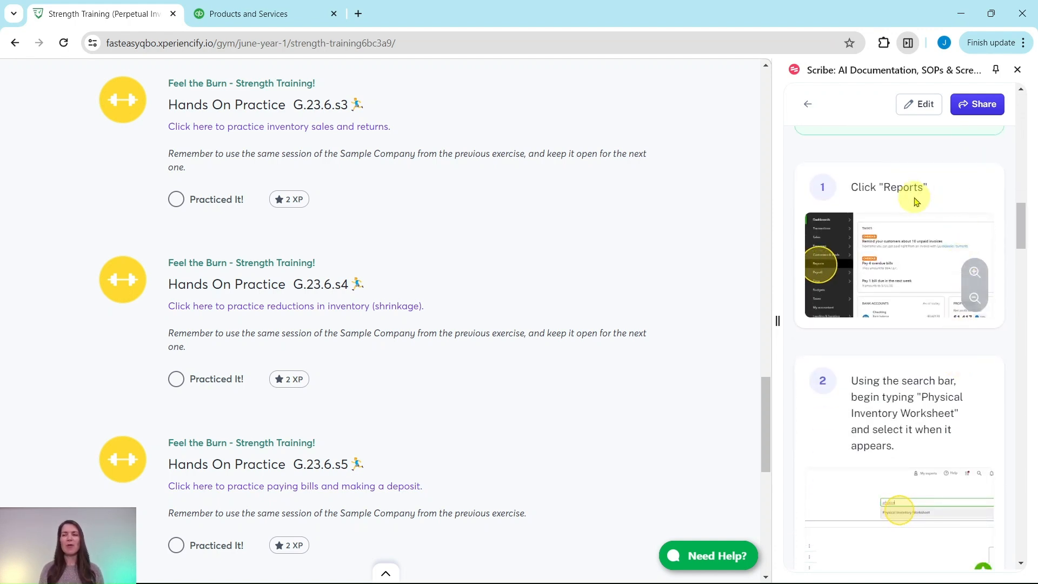
# Switch to QuickBooks Online and open the sample company's Reports page
pyautogui.click(279, 16)
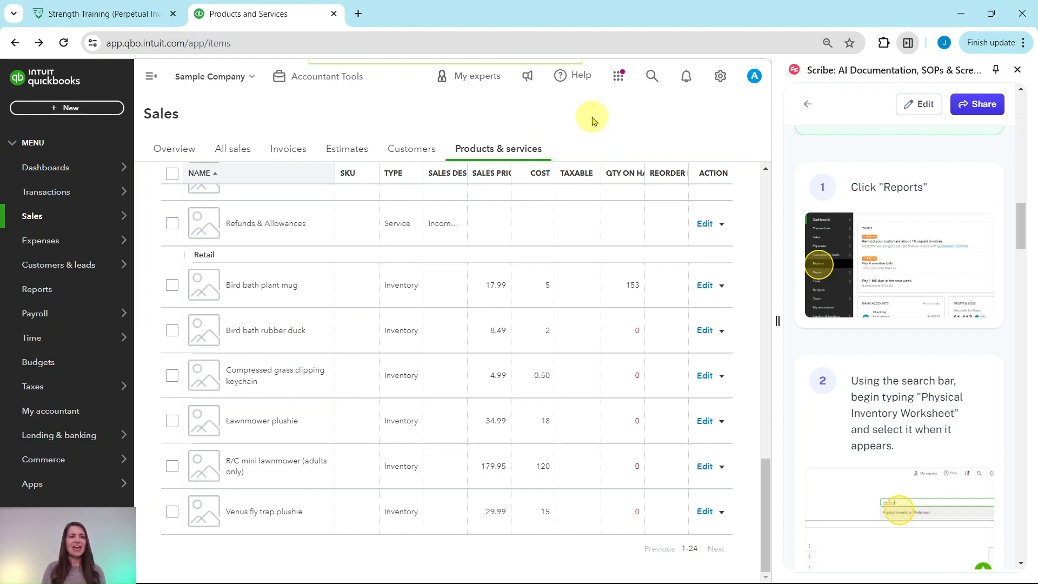
pyautogui.moveTo(49, 238)
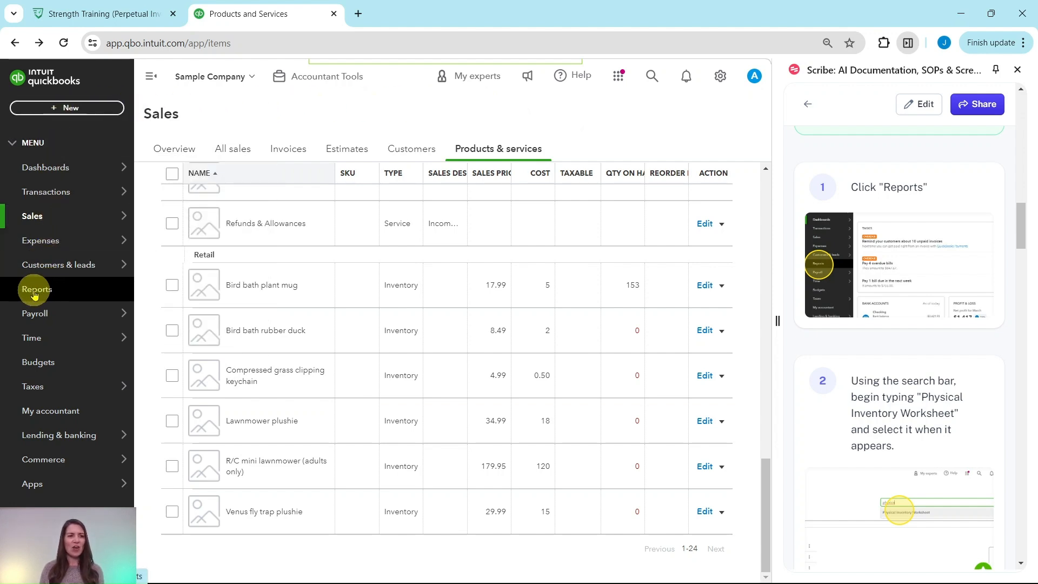
pyautogui.click(35, 291)
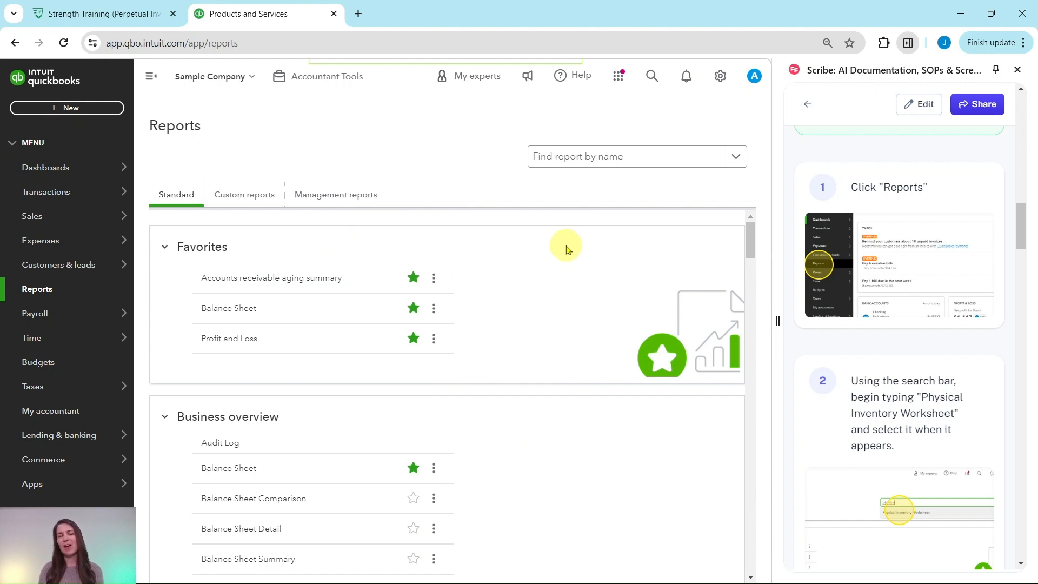
# Find the Physical Inventory Worksheet report by name, open it and dismiss the modern view introduction
pyautogui.scroll(-3, 894, 281)
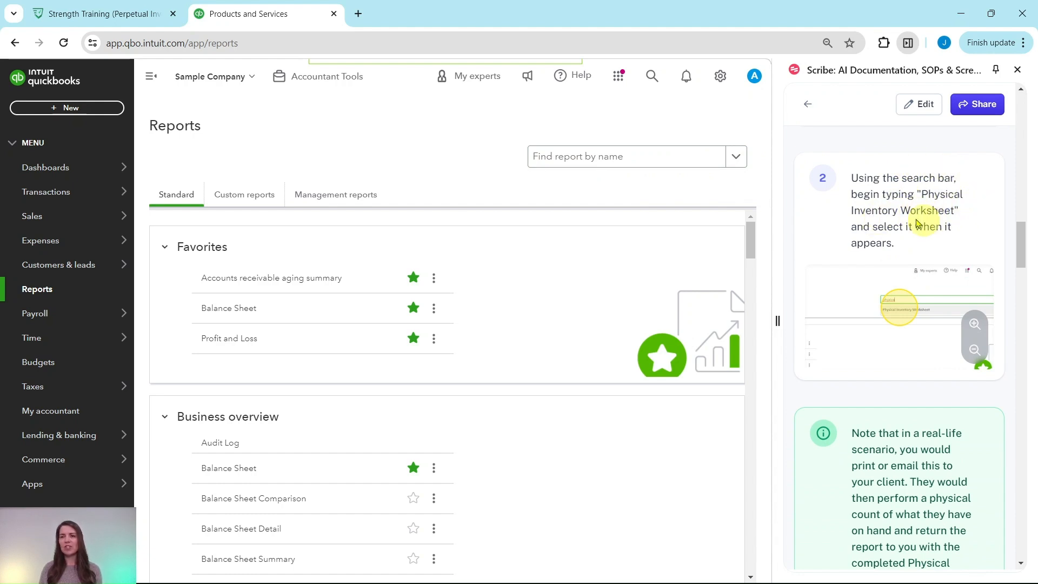
pyautogui.click(578, 158)
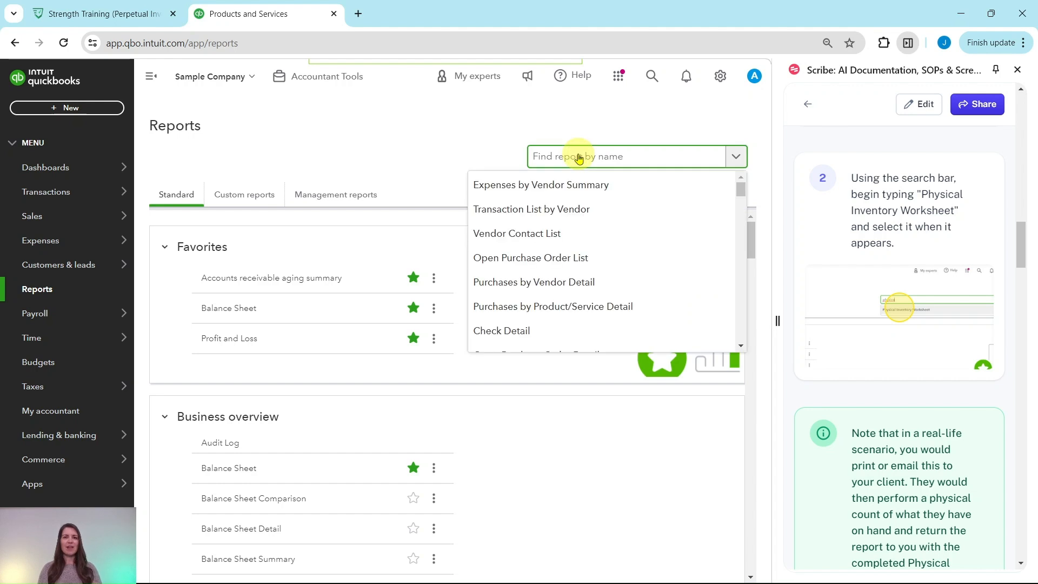
pyautogui.write('Physical')
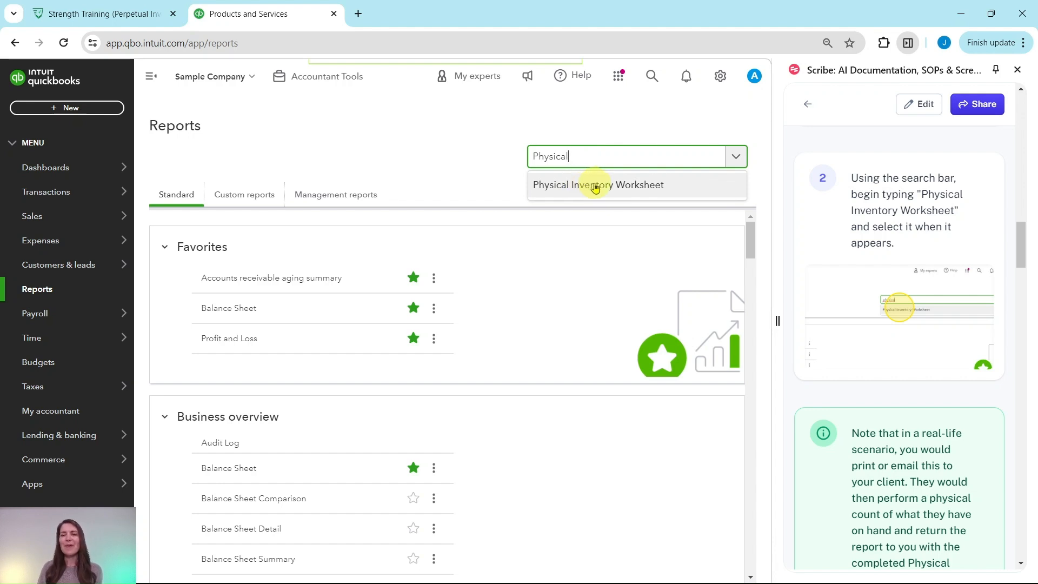
pyautogui.click(595, 186)
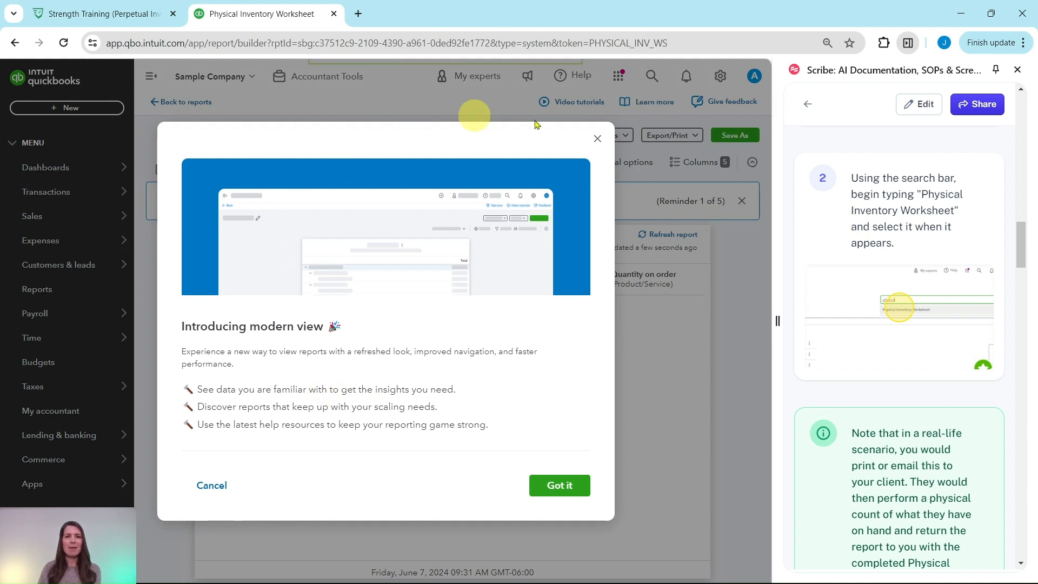
pyautogui.click(596, 142)
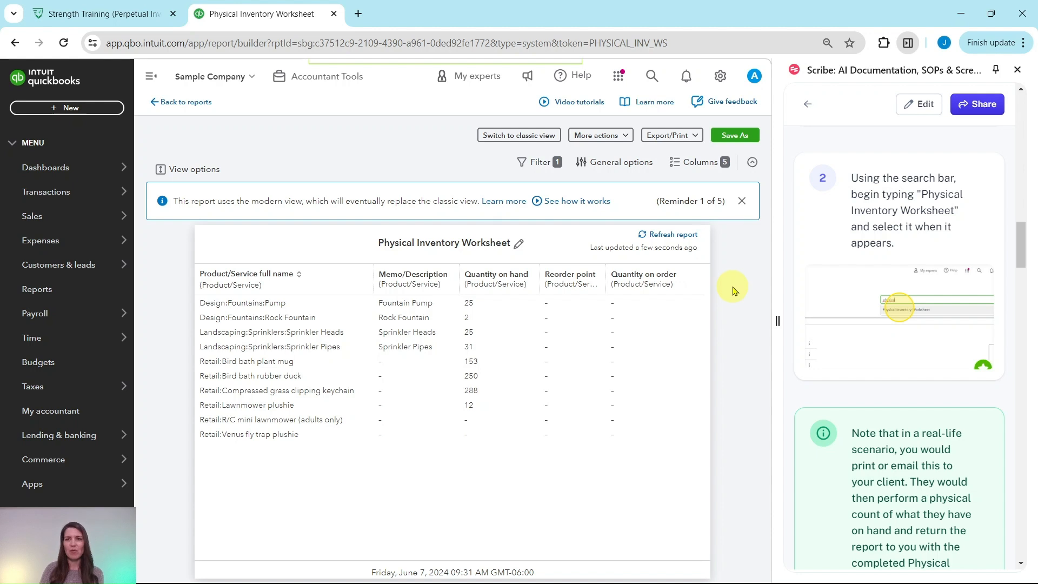
# Read the guide's note on sending the worksheet to the client and display the report's export and print options
pyautogui.scroll(-5, 877, 260)
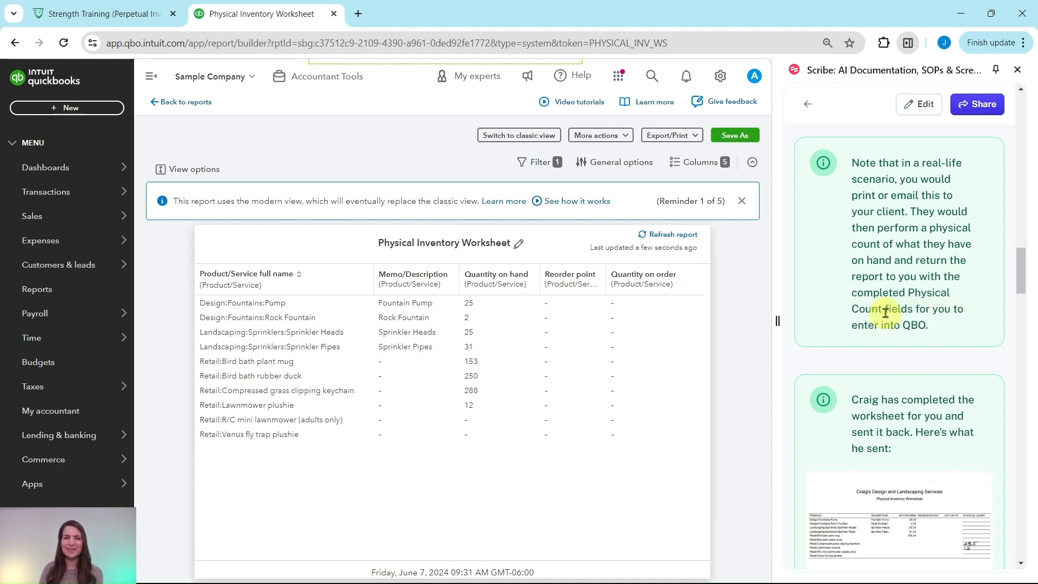
pyautogui.scroll(-1, 886, 312)
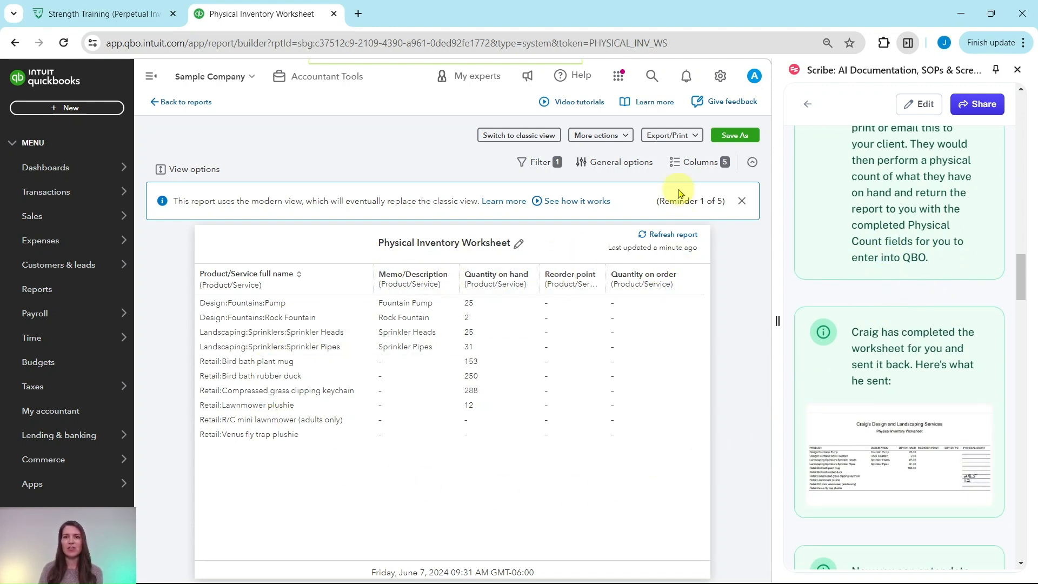
pyautogui.click(695, 137)
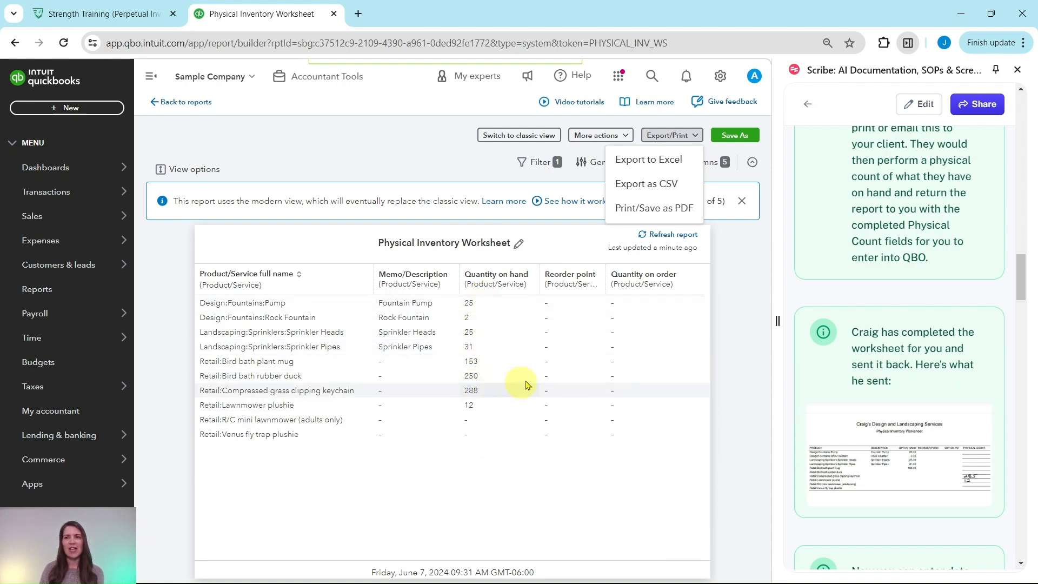
# Examine the handwritten physical counts by enlarging the image of the client's completed worksheet in the guide
pyautogui.scroll(-3, 928, 297)
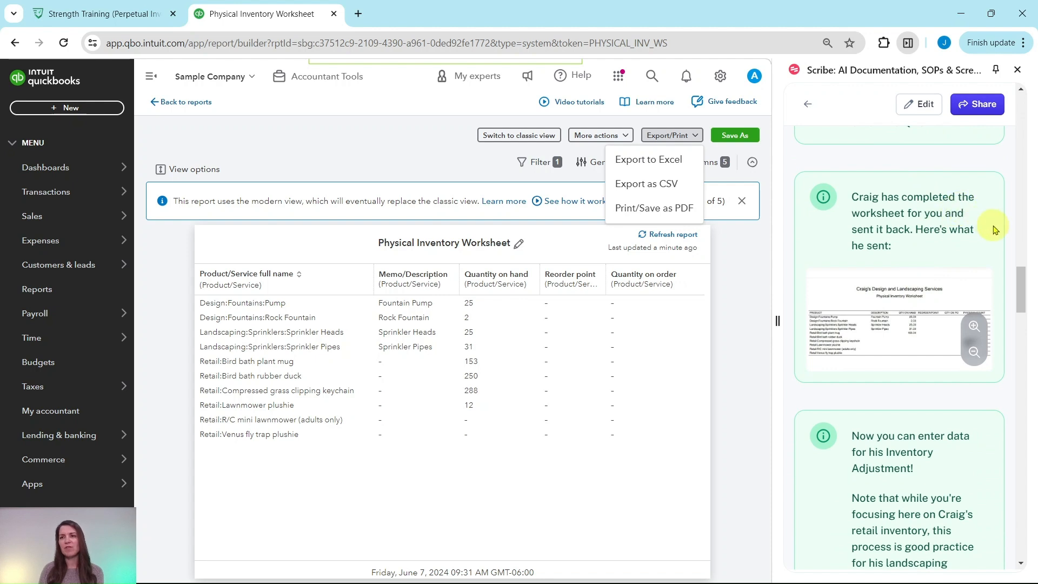
pyautogui.click(975, 326)
pyautogui.click(975, 355)
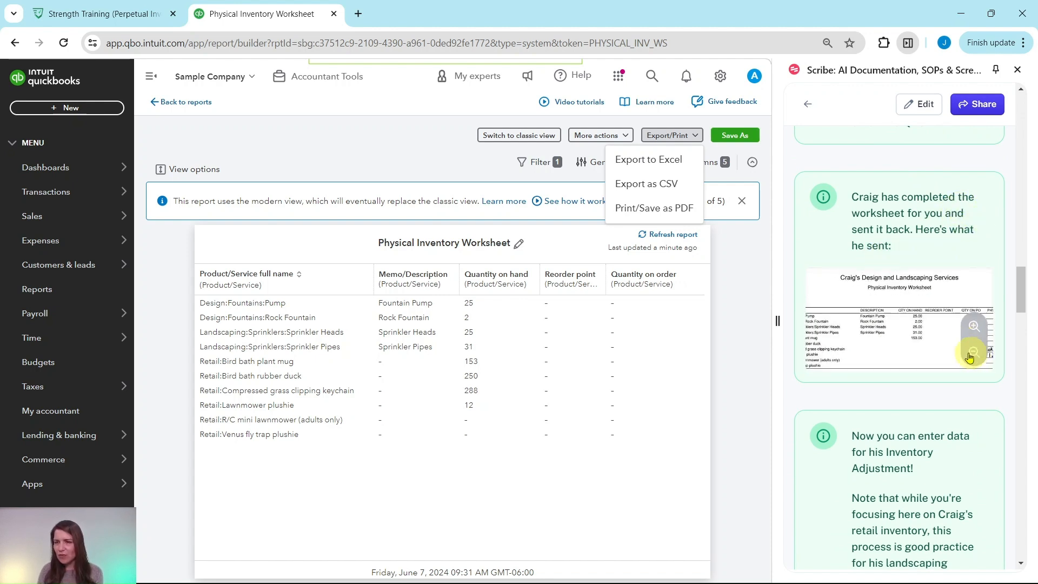
pyautogui.click(975, 352)
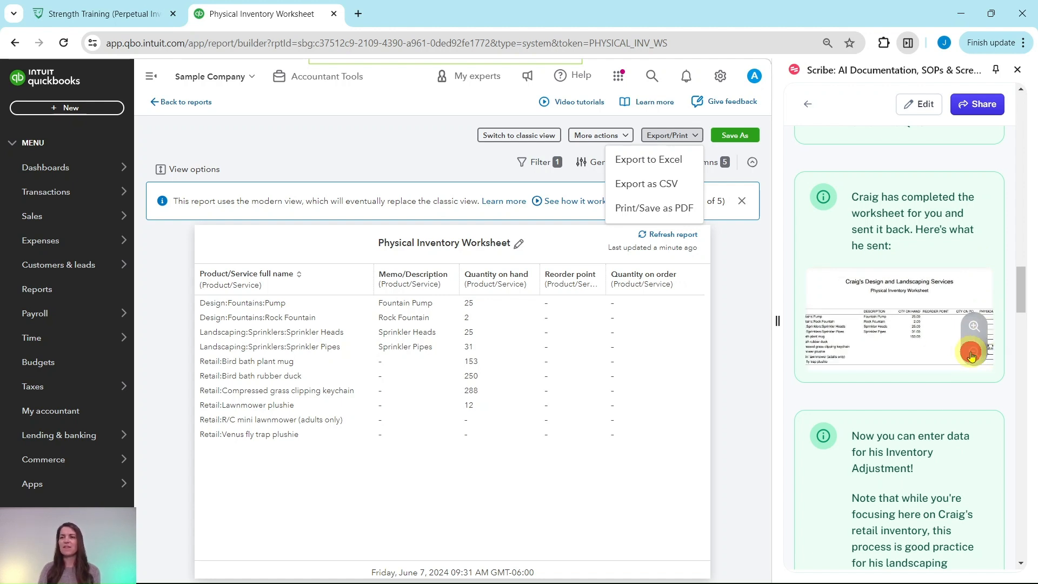
pyautogui.click(974, 327)
# Start a new inventory quantity adjustment and consult the guide's instructions for the adjustment date and account
pyautogui.scroll(-4, 900, 322)
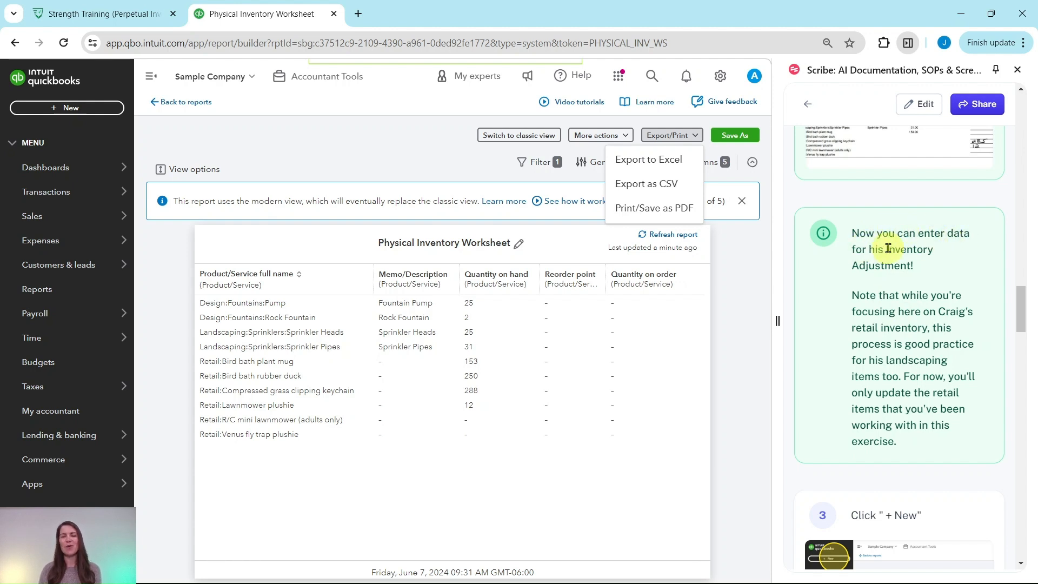
pyautogui.scroll(-1, 897, 257)
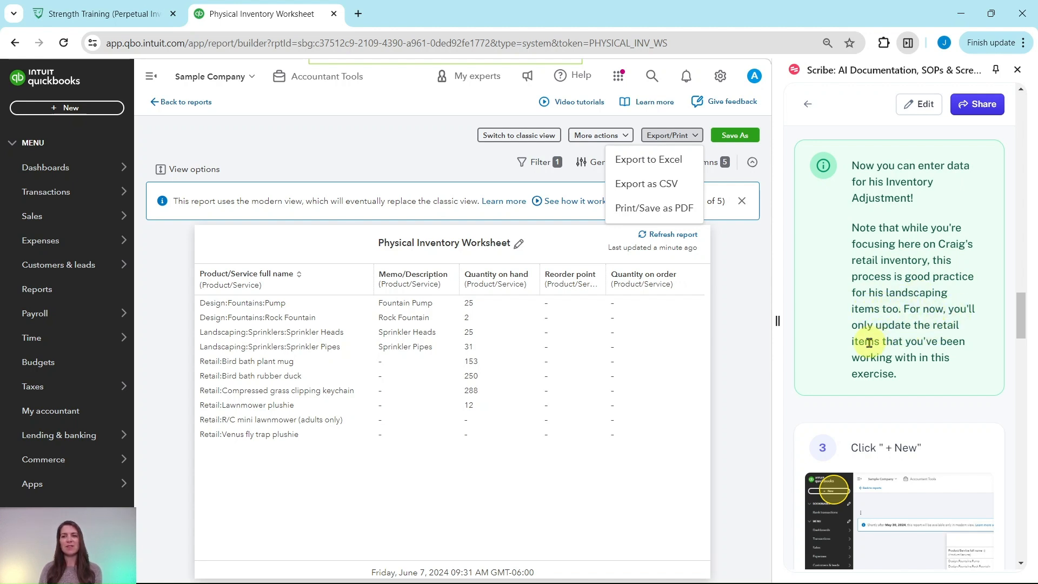
pyautogui.scroll(-3, 939, 348)
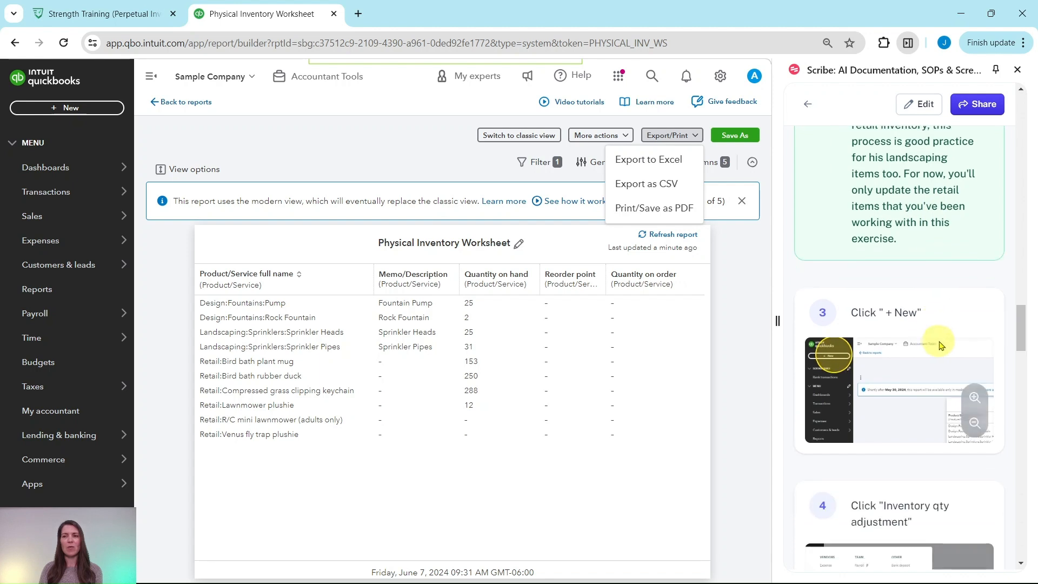
pyautogui.scroll(-1, 908, 297)
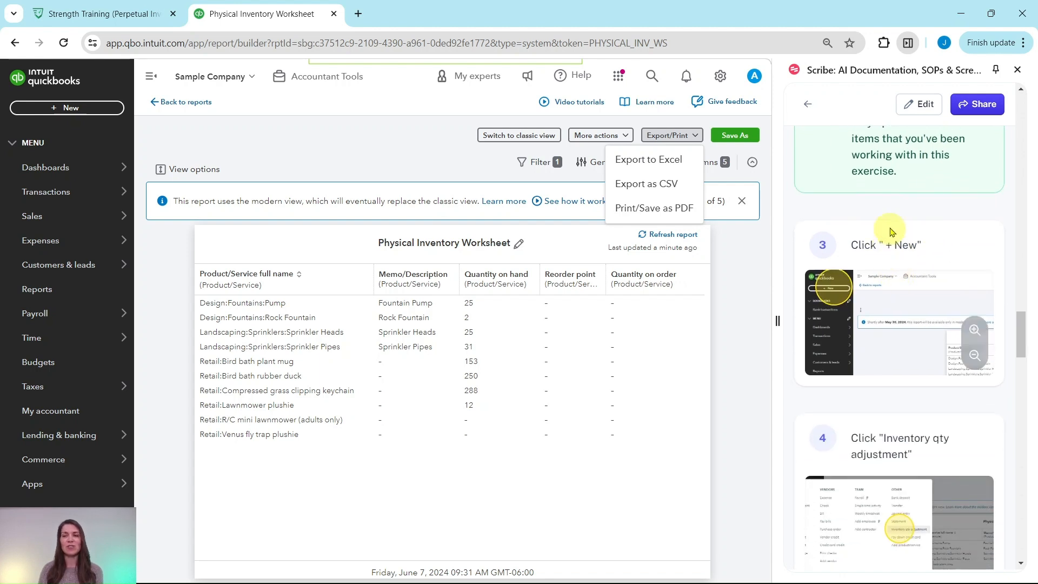
pyautogui.scroll(-1, 891, 238)
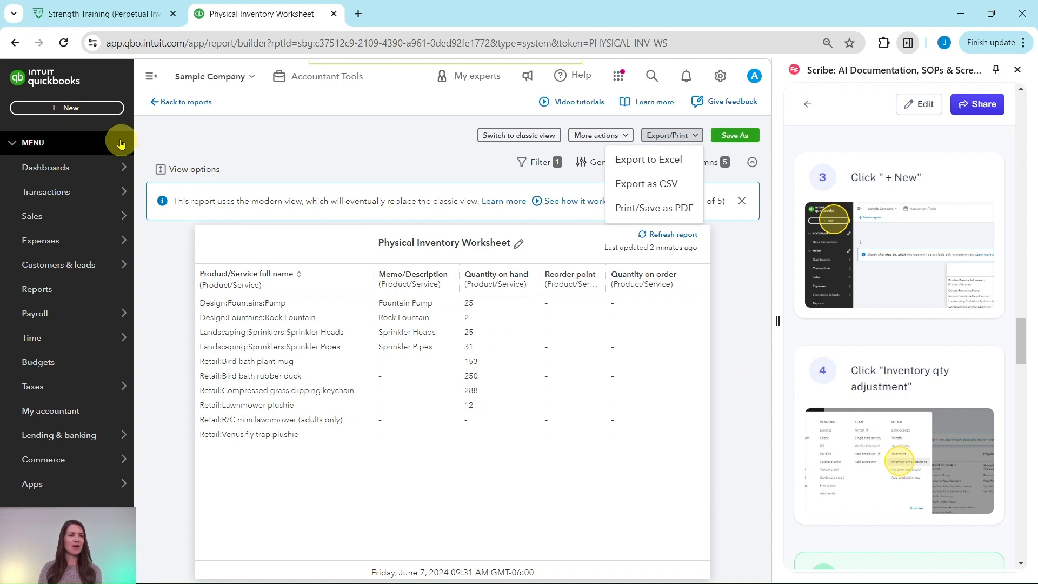
pyautogui.click(70, 110)
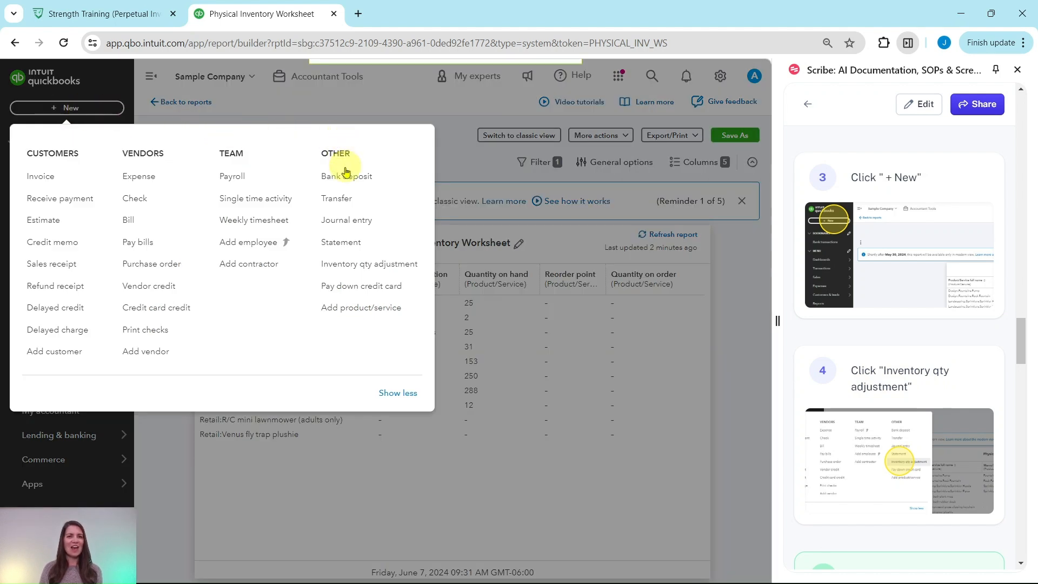
pyautogui.click(351, 265)
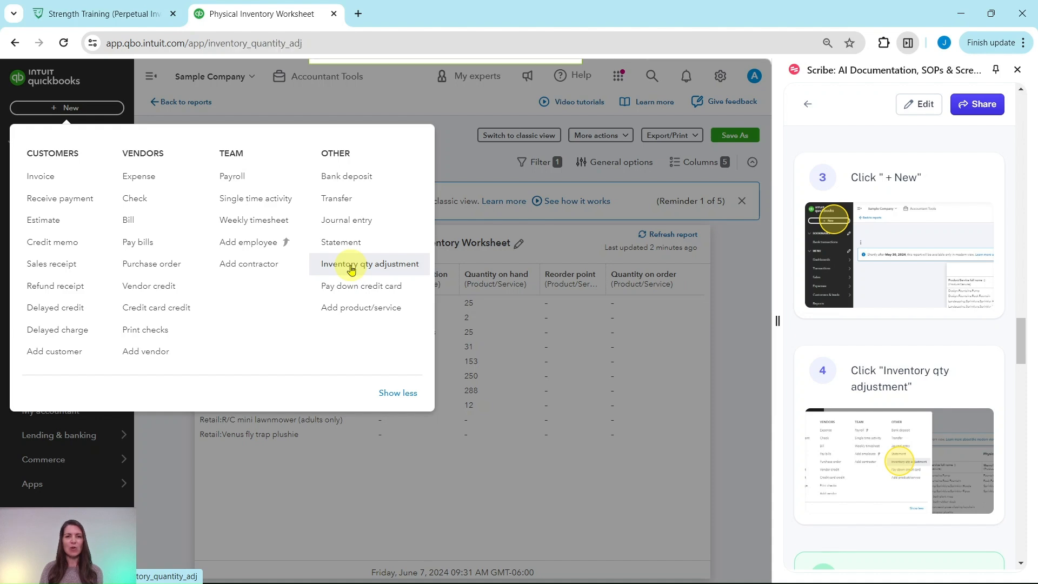
pyautogui.scroll(-5, 928, 349)
pyautogui.scroll(-3, 927, 349)
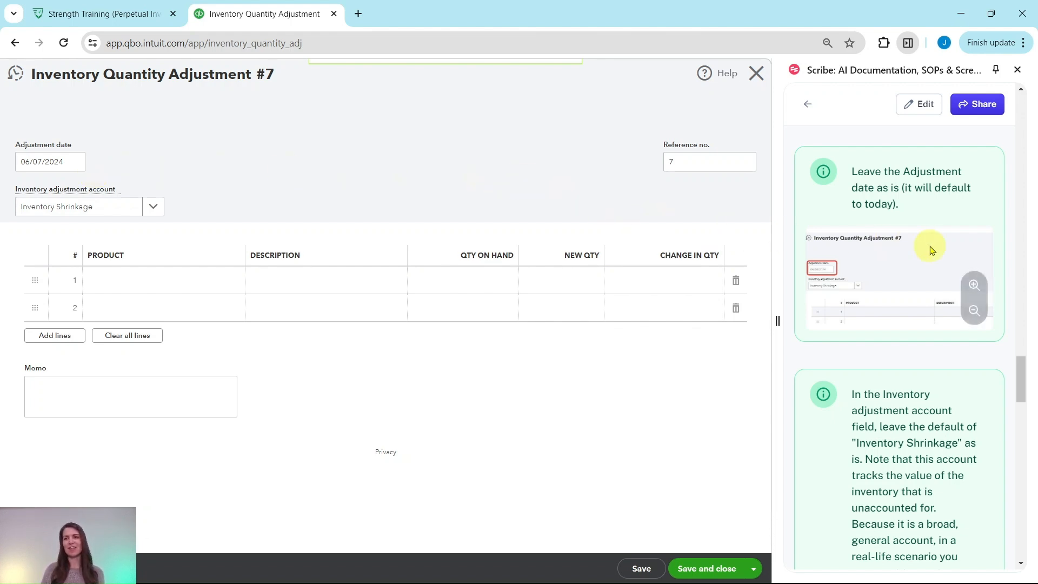
# Add Compressed grass clipping keychain on the first line of the adjustment with a new quantity of 285
pyautogui.scroll(-4, 925, 247)
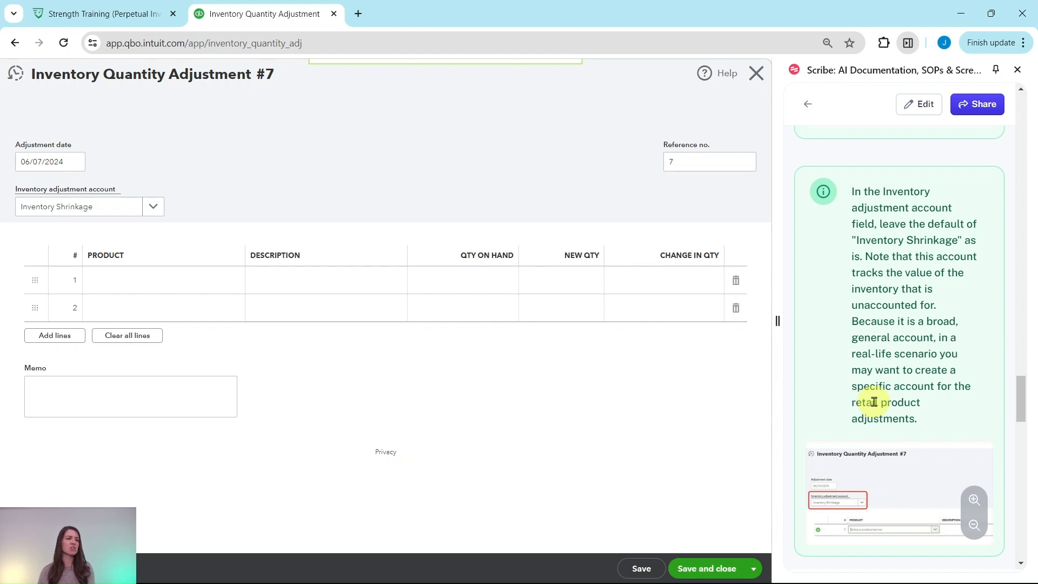
pyautogui.scroll(-7, 925, 352)
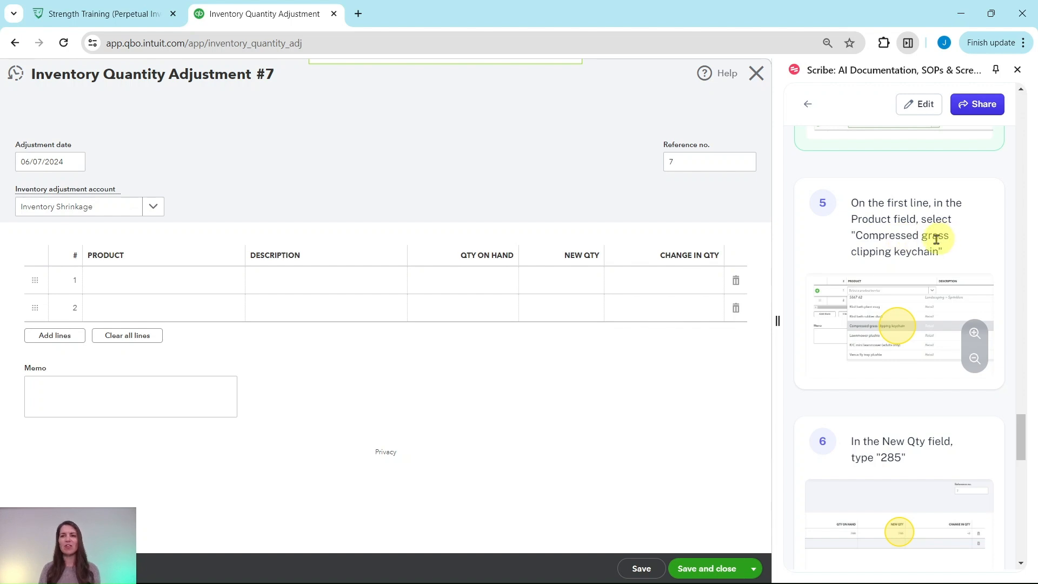
pyautogui.click(131, 289)
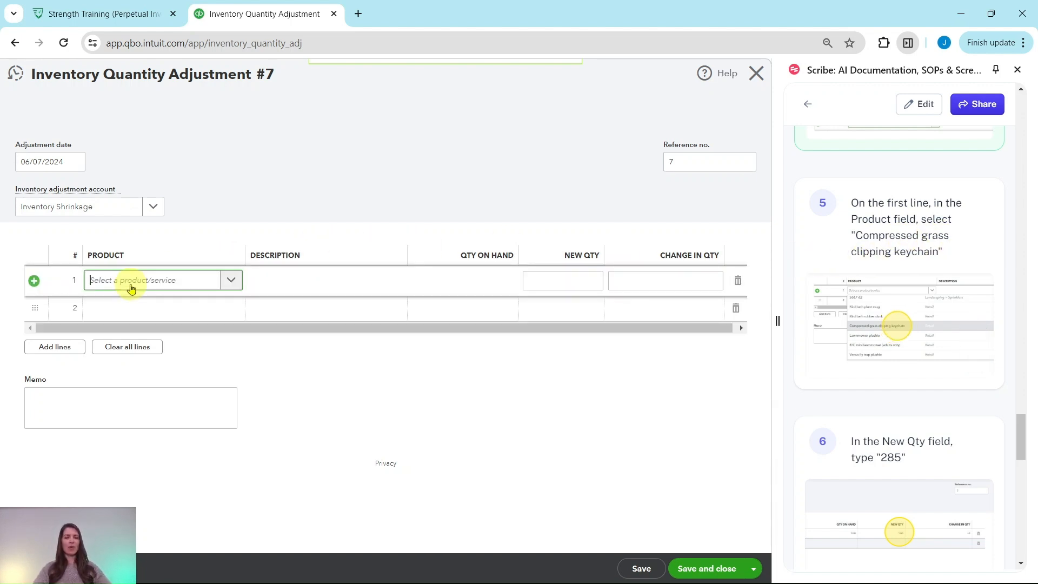
pyautogui.write('compressed')
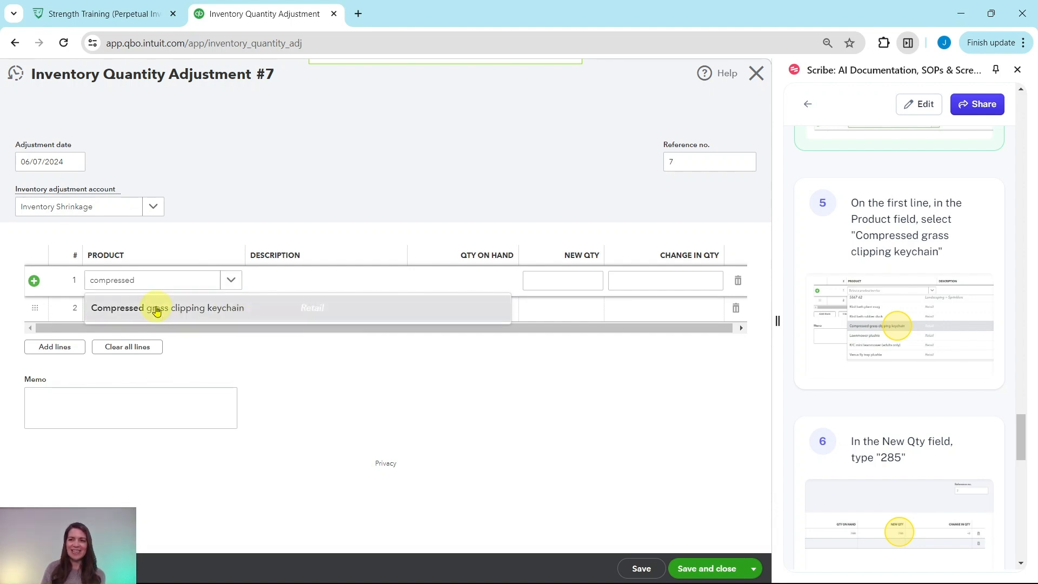
pyautogui.click(157, 309)
pyautogui.scroll(-4, 832, 292)
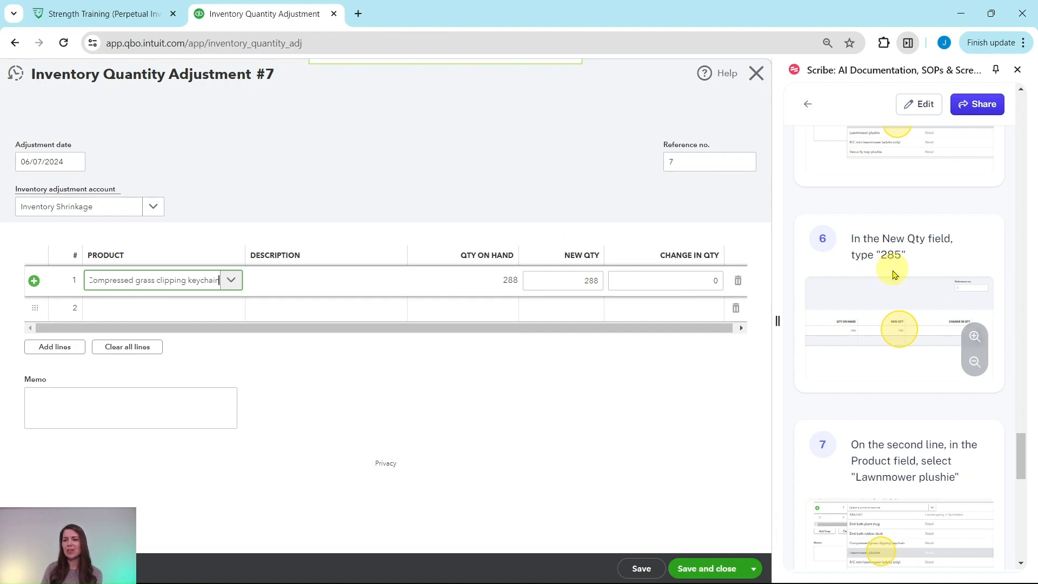
pyautogui.moveTo(581, 281); pyautogui.dragTo(602, 281)
pyautogui.write('285')
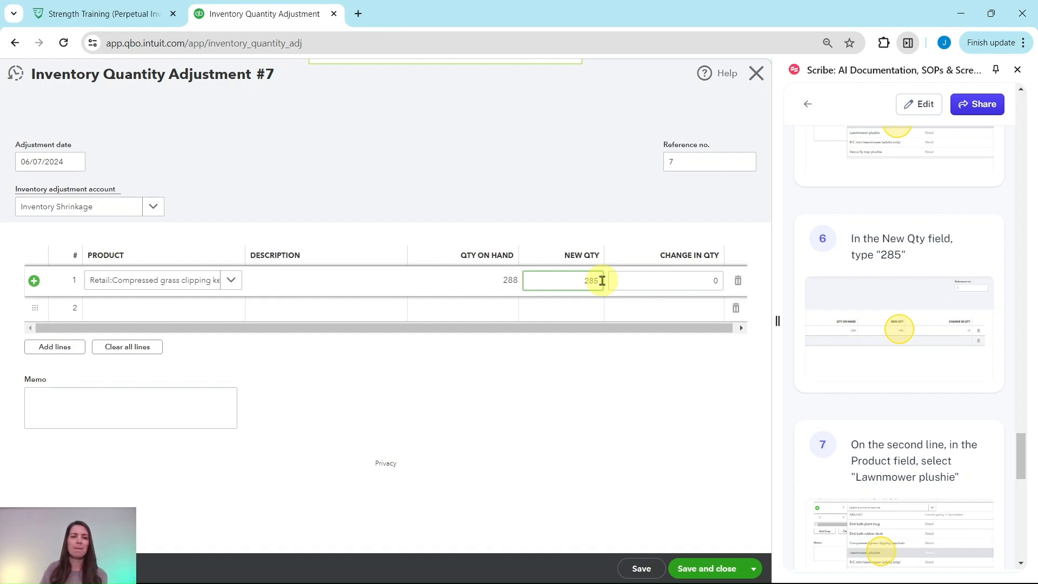
# Add Lawnmower plushie on the second line with a new quantity of 12, and save and close the adjustment
pyautogui.scroll(-4, 872, 332)
pyautogui.scroll(-3, 875, 332)
pyautogui.scroll(3, 875, 324)
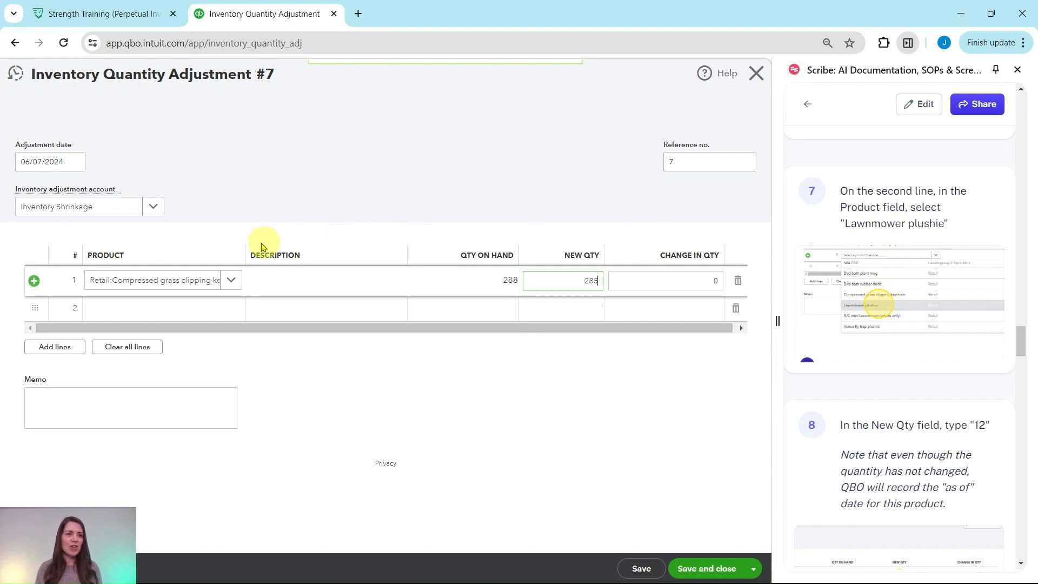
pyautogui.click(164, 308)
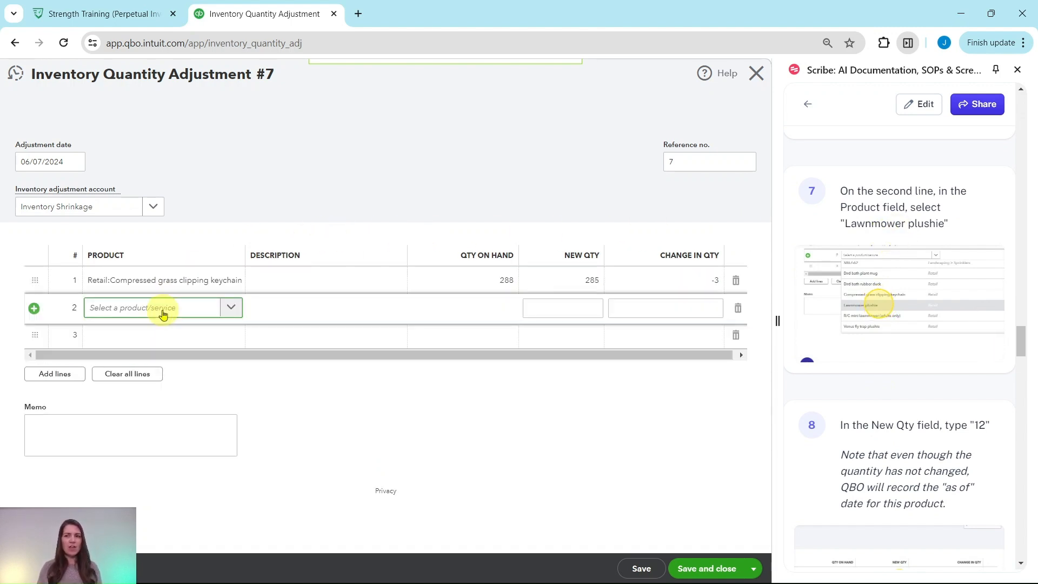
pyautogui.click(163, 309)
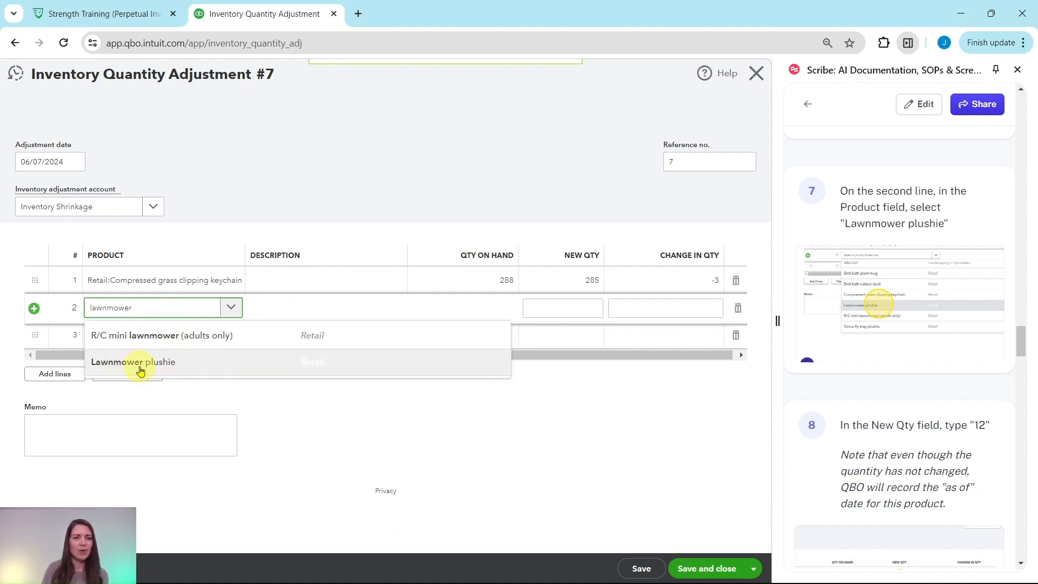
pyautogui.click(145, 368)
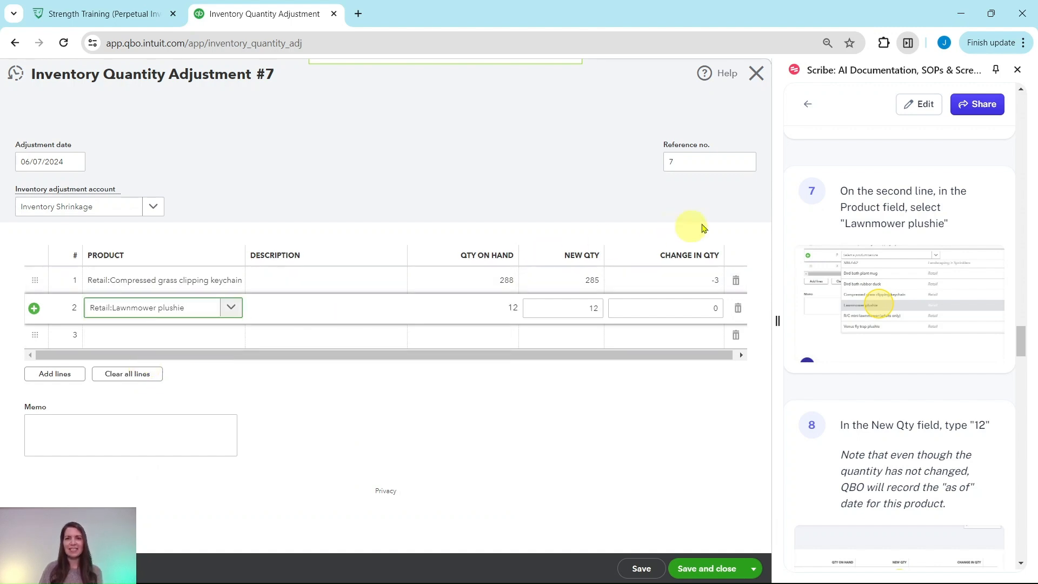
pyautogui.scroll(-4, 885, 243)
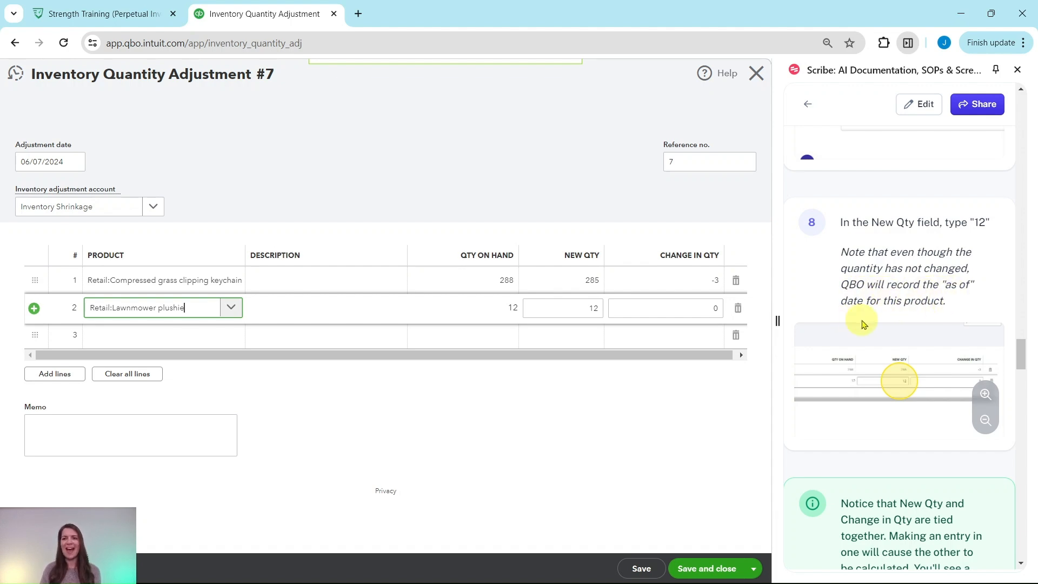
pyautogui.click(590, 306)
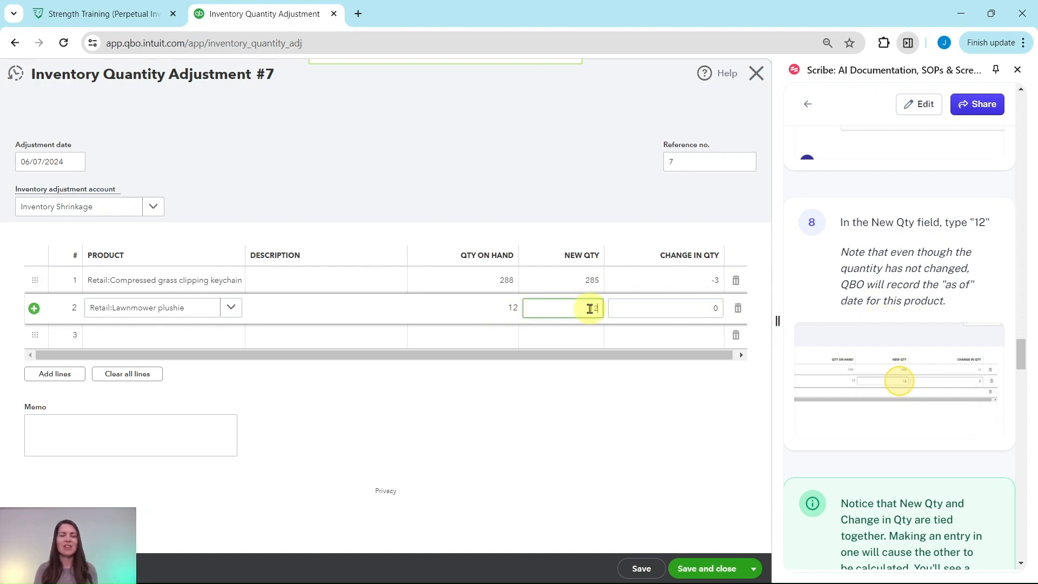
pyautogui.scroll(-6, 880, 238)
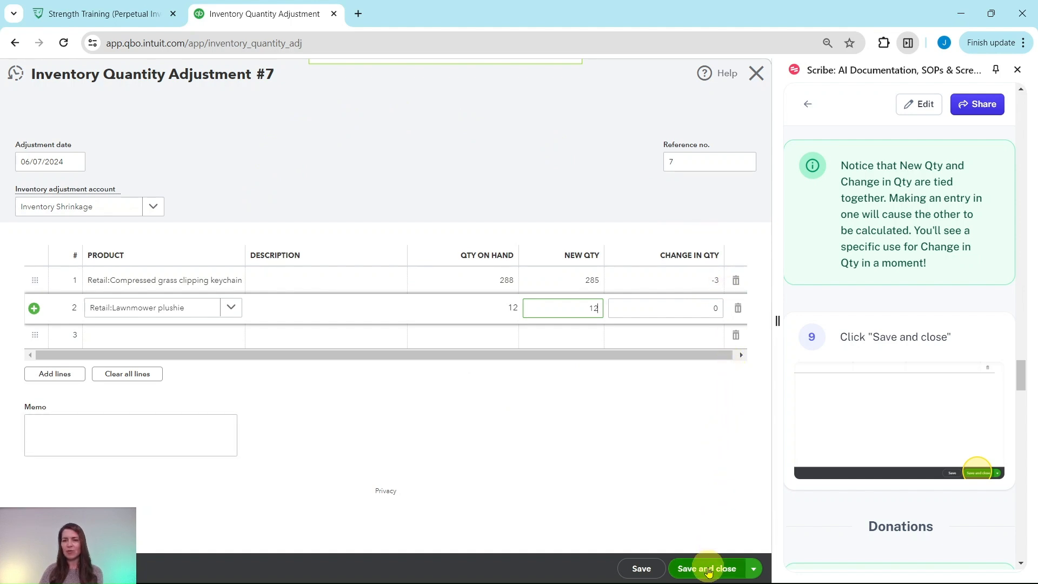
pyautogui.click(706, 574)
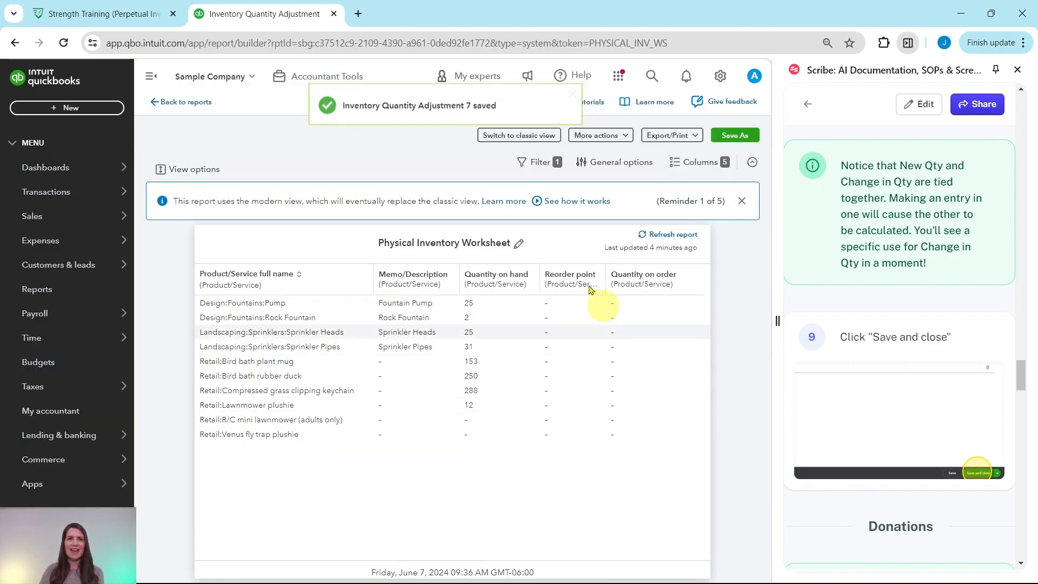
# Read the guide's notes on donations and start another inventory quantity adjustment
pyautogui.scroll(-7, 864, 279)
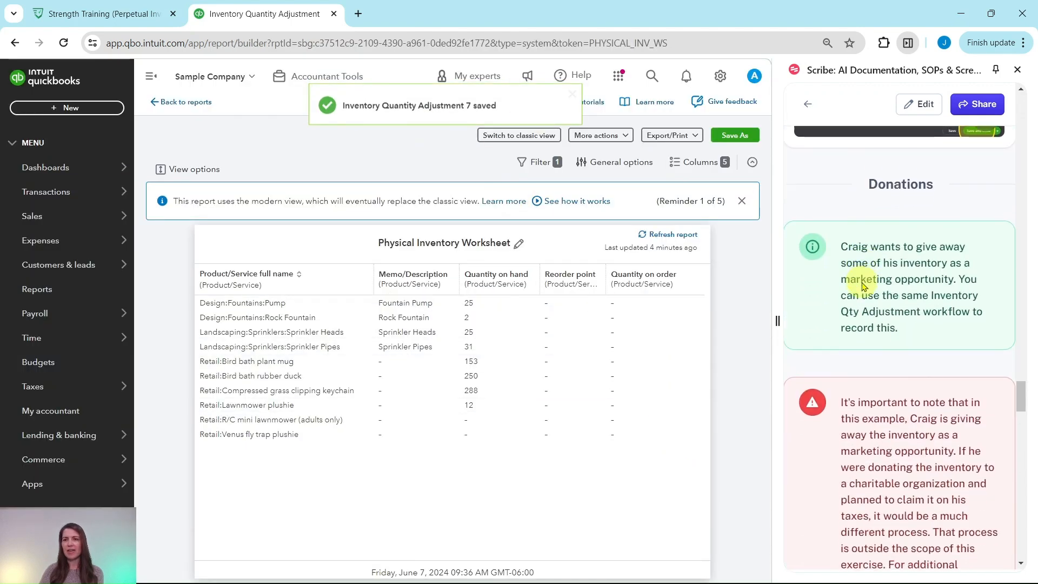
pyautogui.scroll(1, 865, 276)
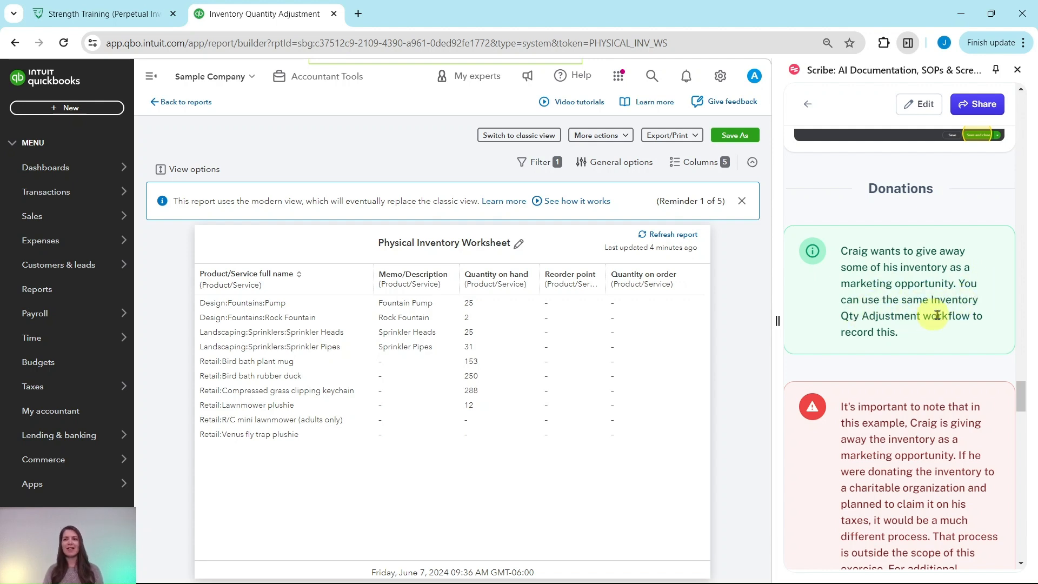
pyautogui.scroll(-4, 901, 314)
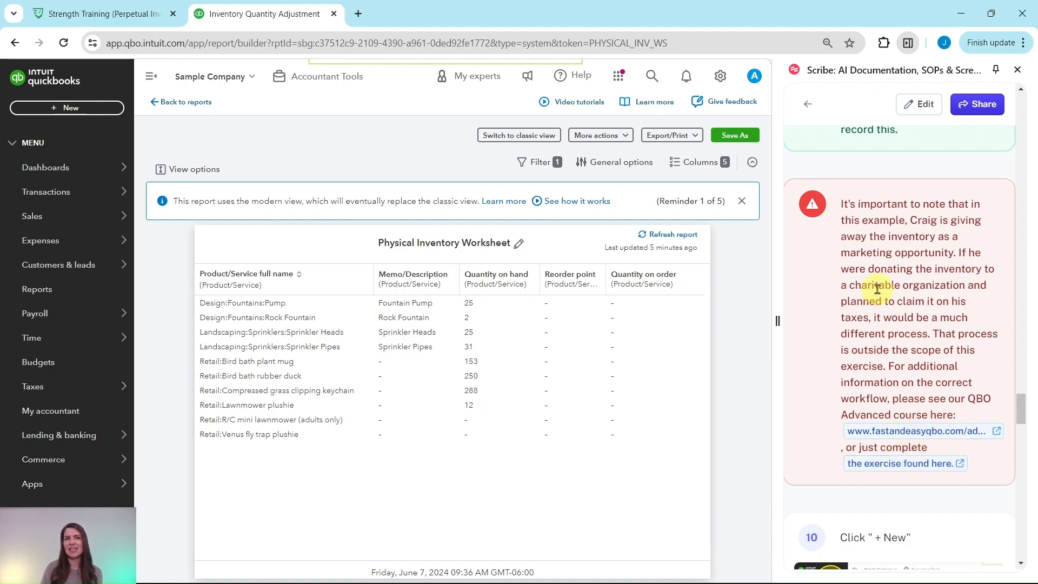
pyautogui.scroll(-7, 887, 295)
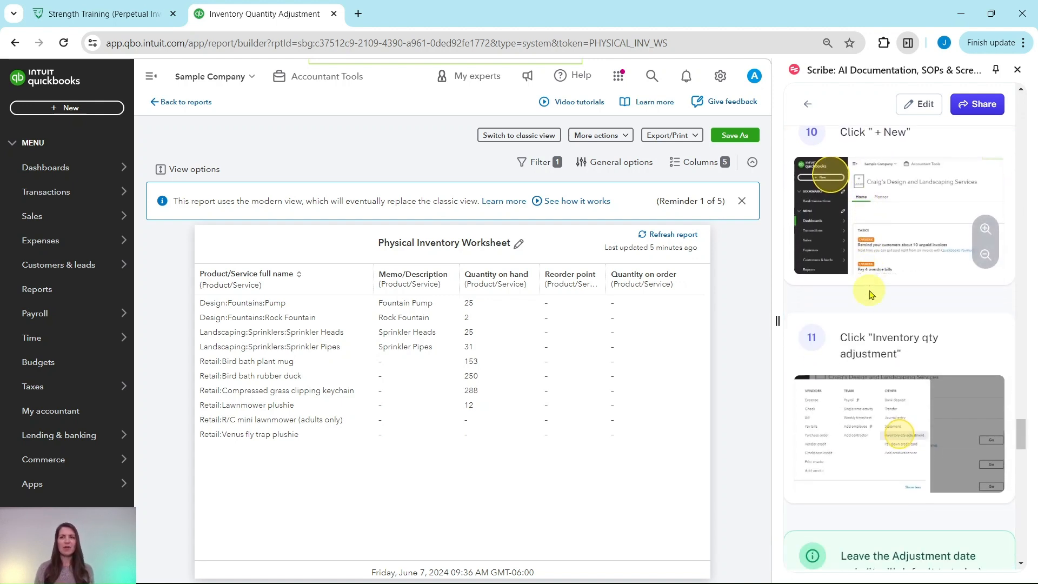
pyautogui.scroll(1, 902, 273)
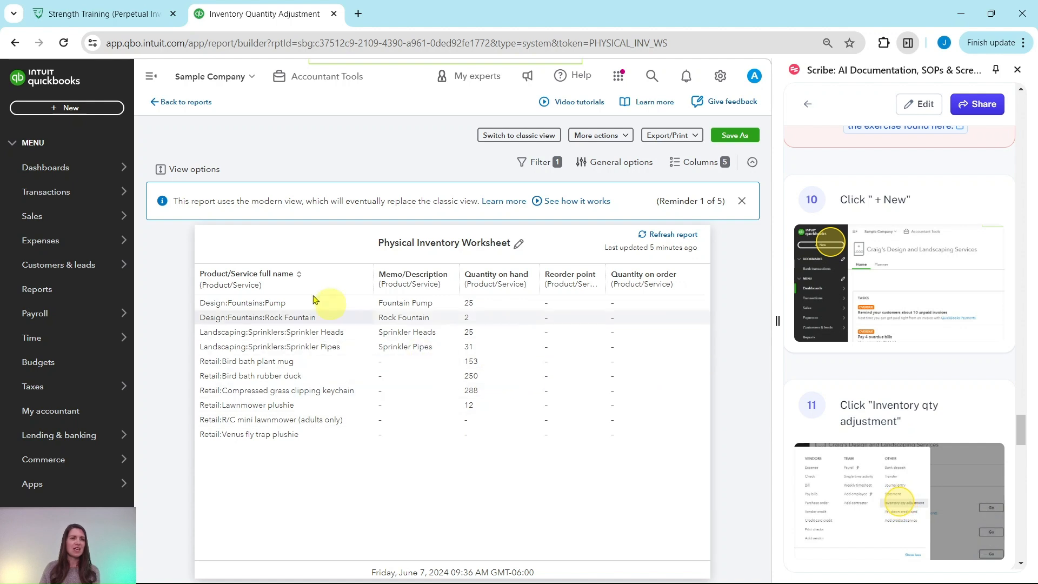
pyautogui.click(58, 111)
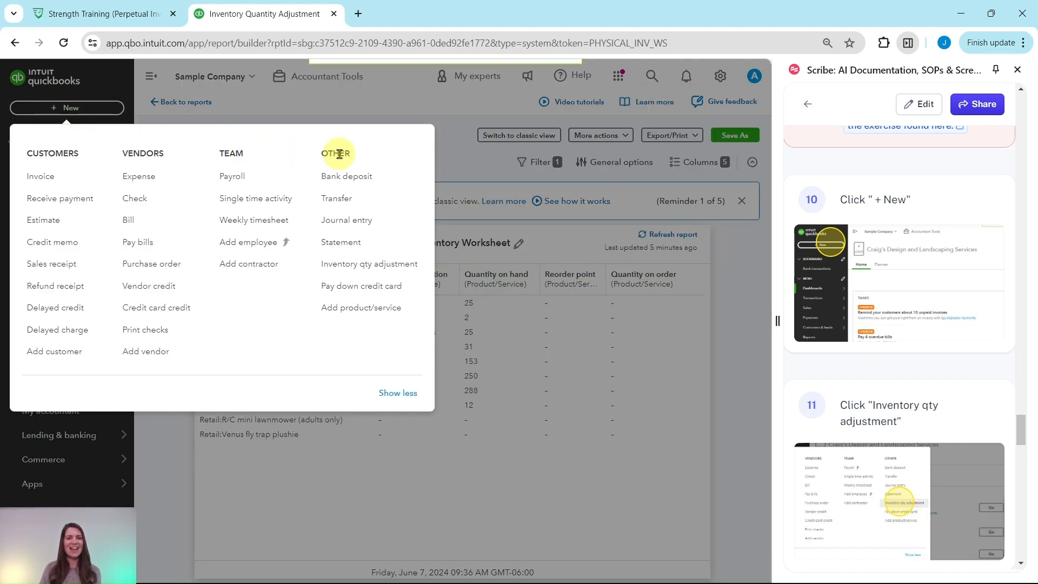
pyautogui.click(349, 270)
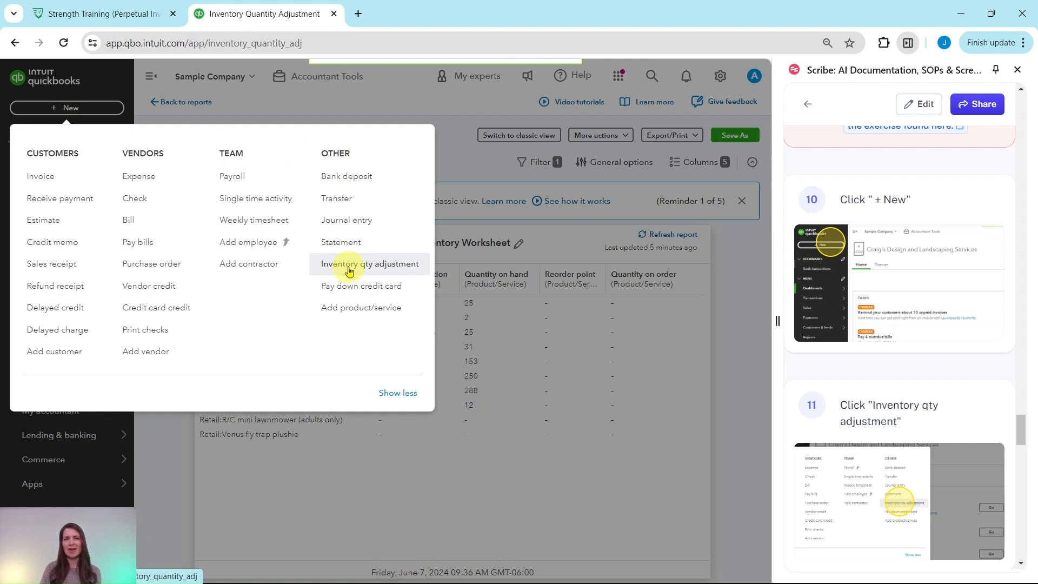
# Following the guide, keep the default adjustment date and set the inventory adjustment account to Advertising
pyautogui.scroll(-5, 927, 324)
pyautogui.scroll(-3, 925, 325)
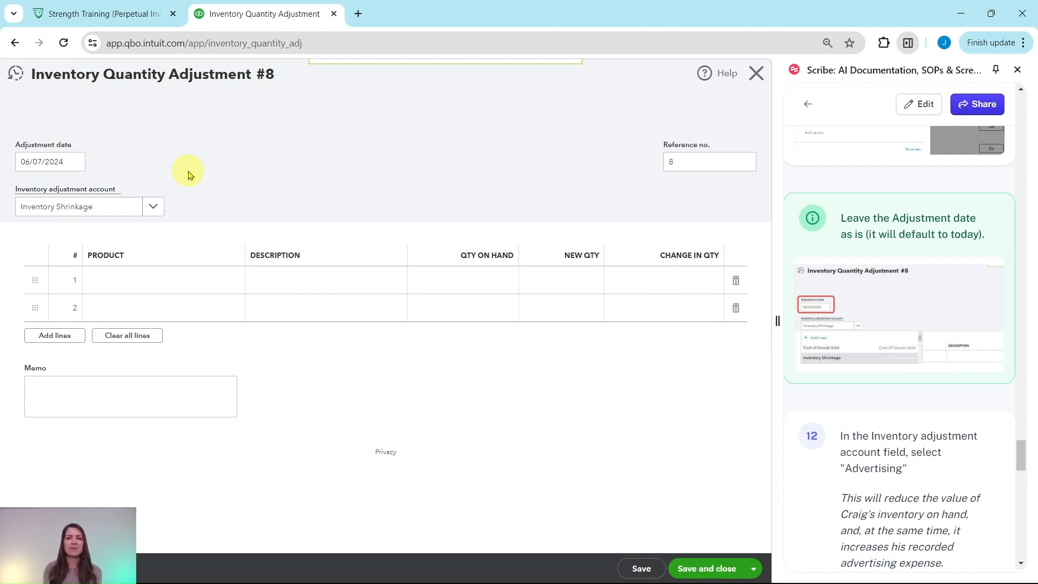
pyautogui.scroll(-4, 915, 323)
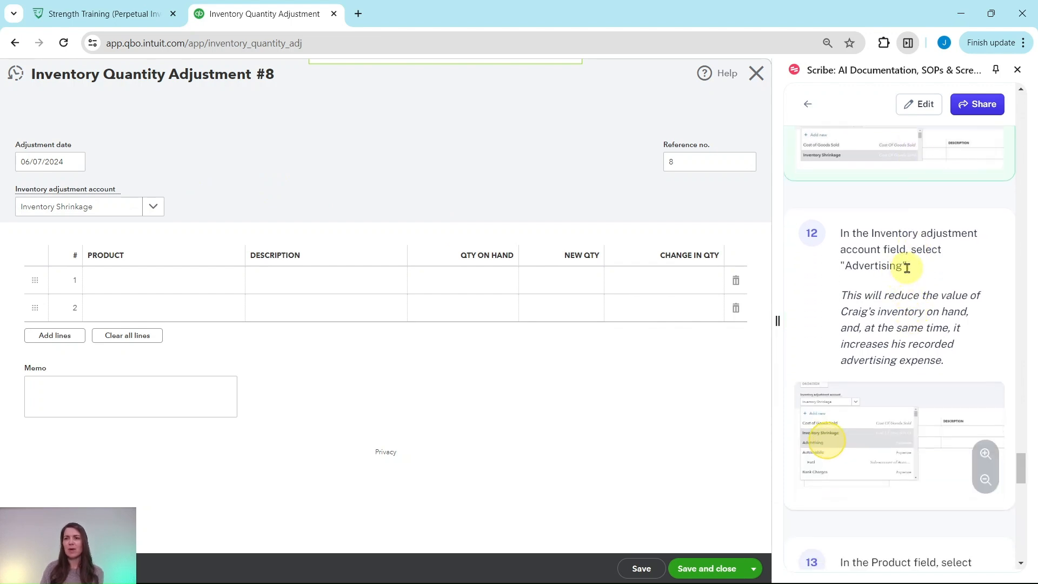
pyautogui.scroll(-1, 907, 268)
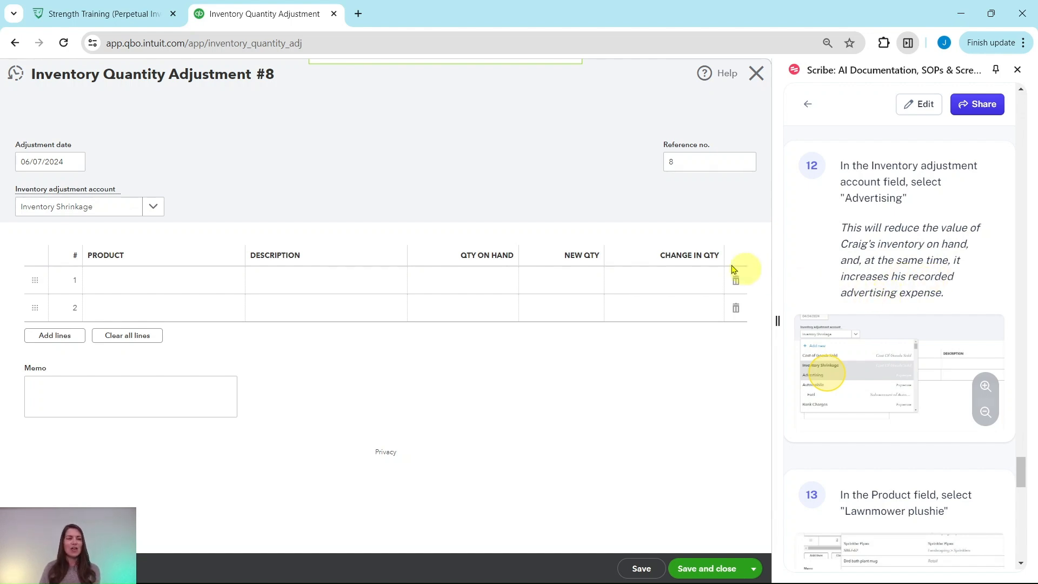
pyautogui.click(153, 208)
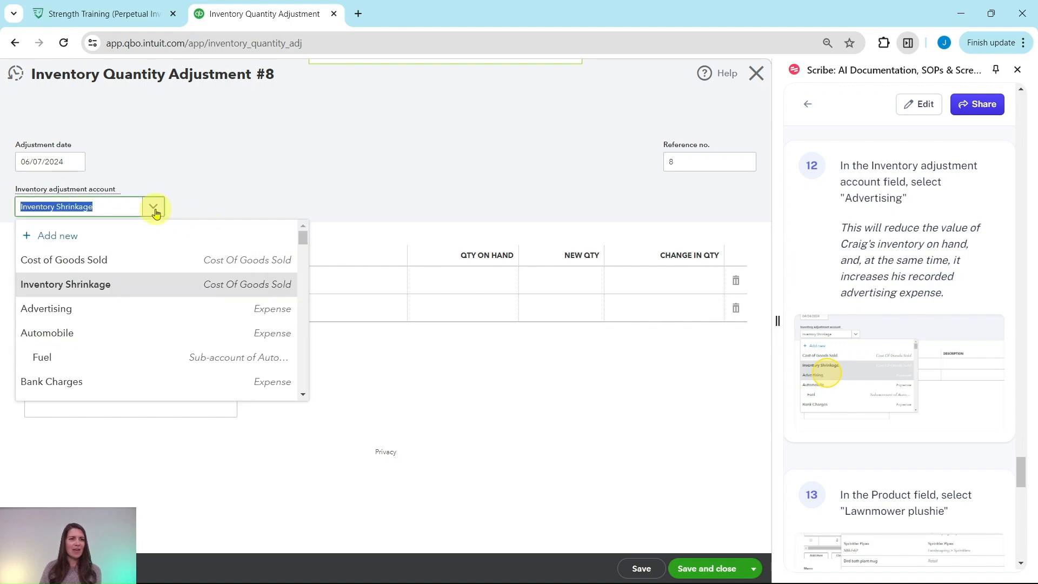
pyautogui.click(50, 315)
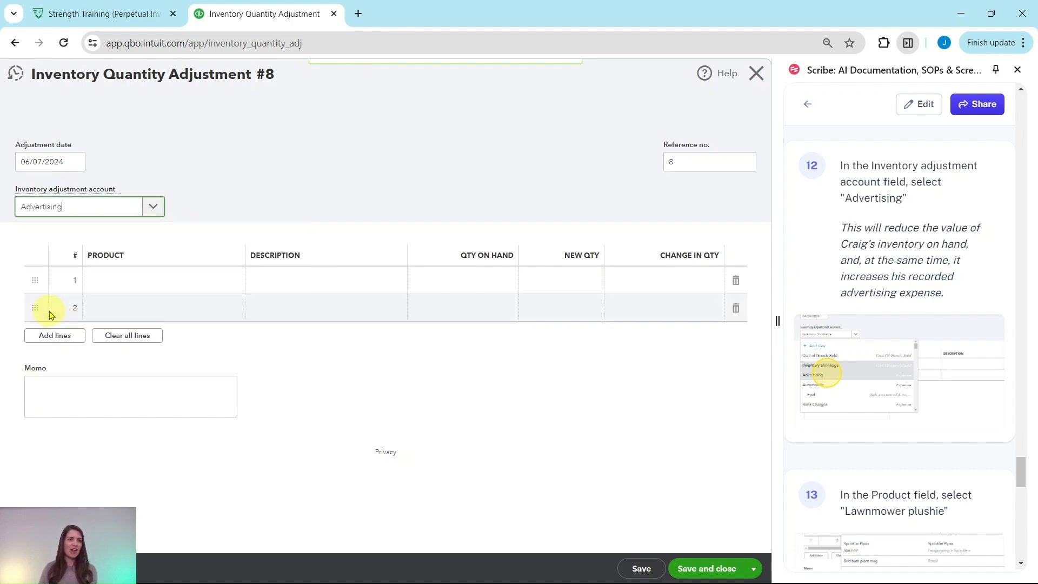
# Add Lawnmower plushie on the first line with a change in quantity of -3
pyautogui.scroll(-5, 898, 318)
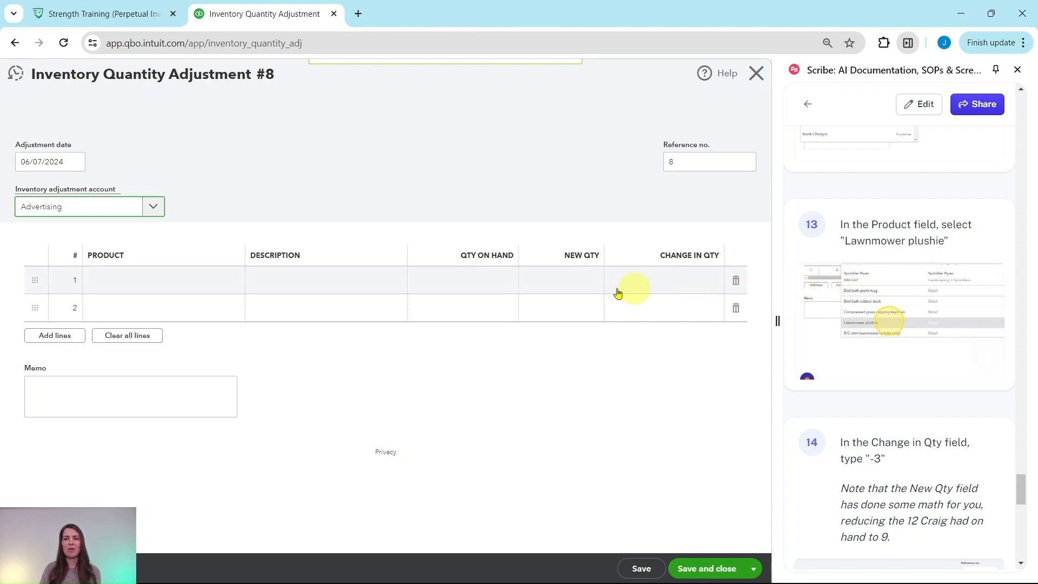
pyautogui.click(121, 290)
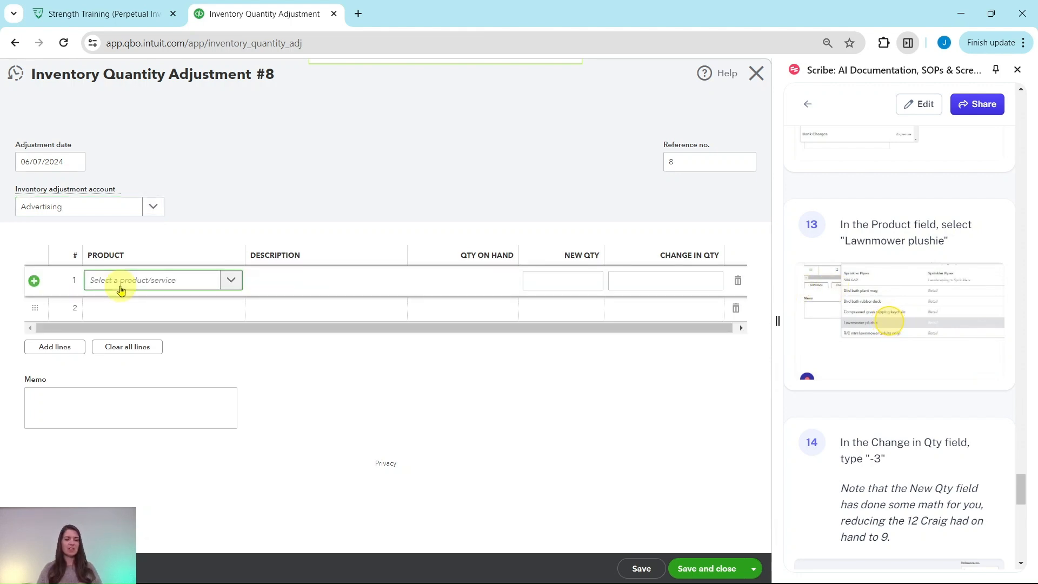
pyautogui.write('lawn')
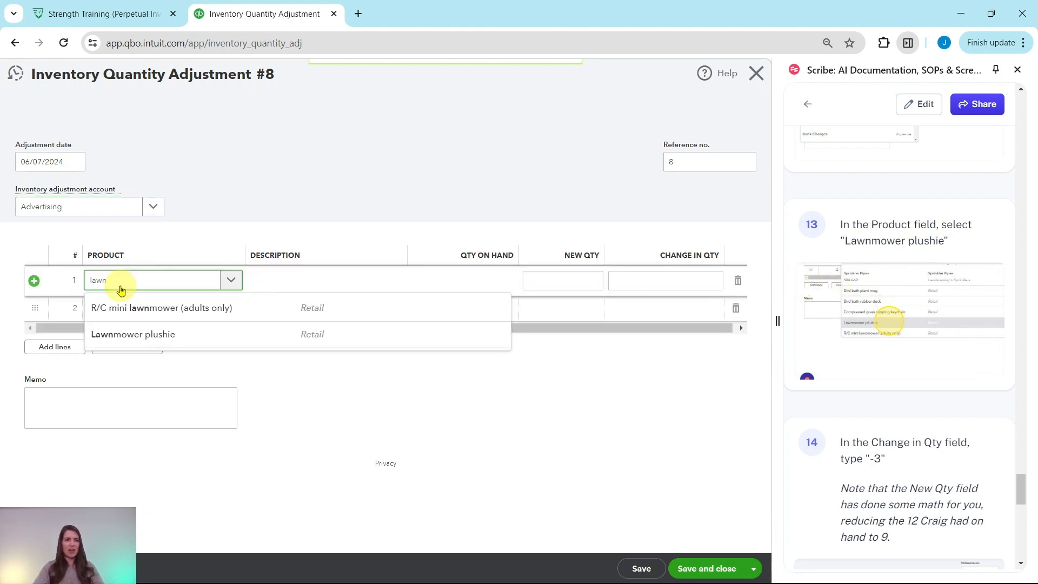
pyautogui.click(124, 333)
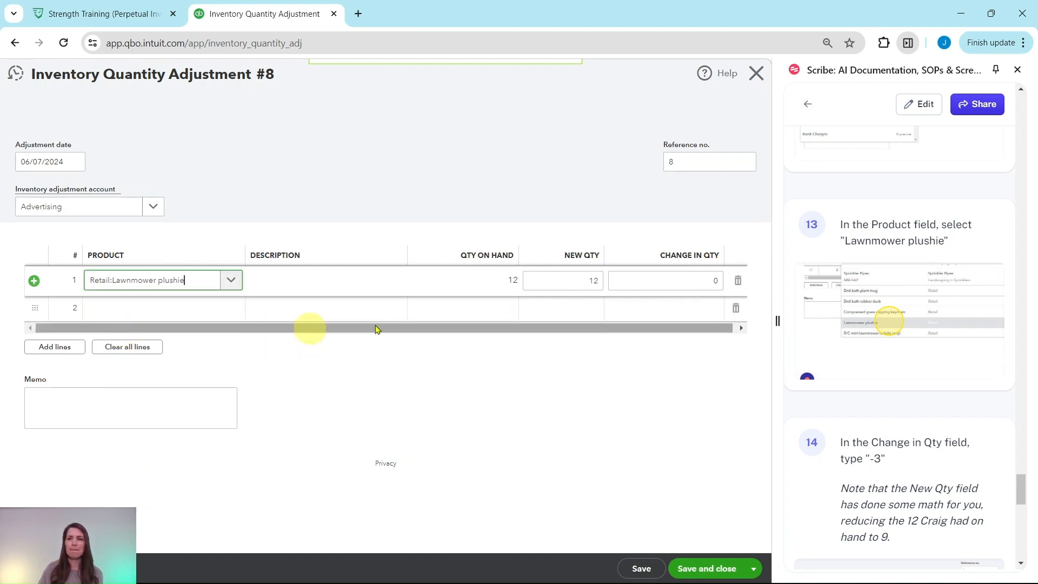
pyautogui.scroll(-3, 873, 324)
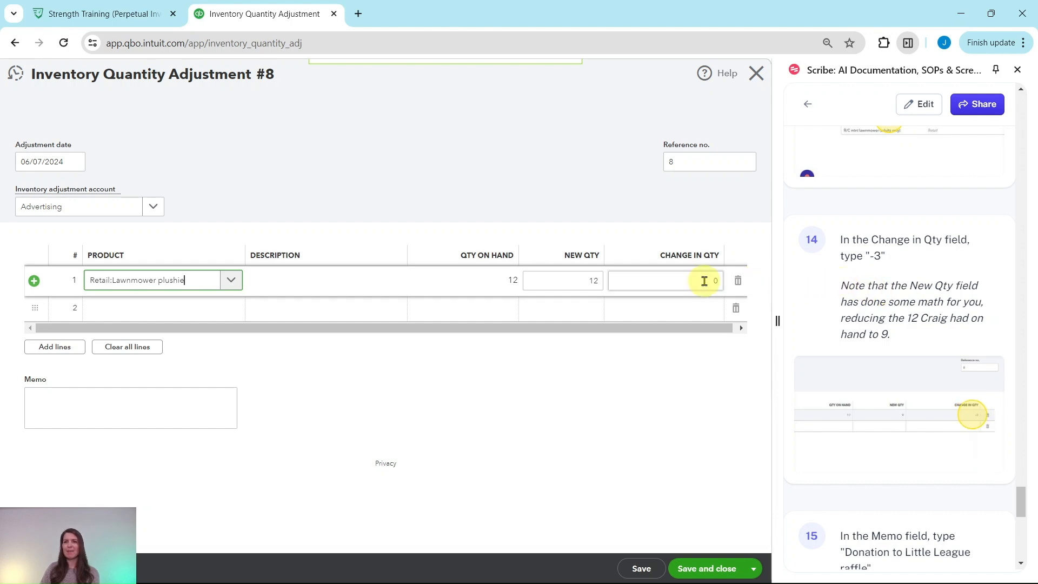
pyautogui.click(713, 281)
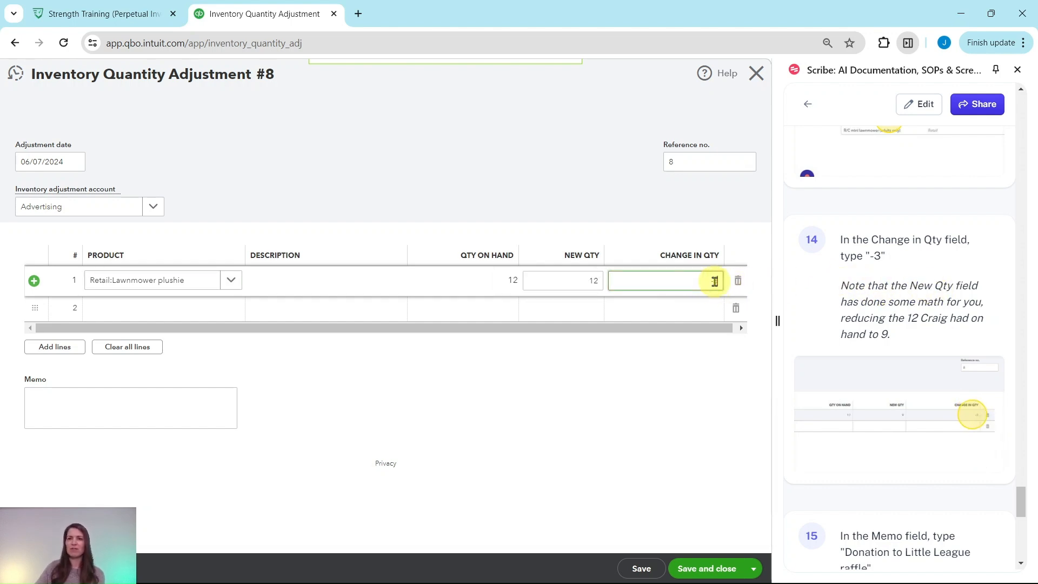
pyautogui.write('-3')
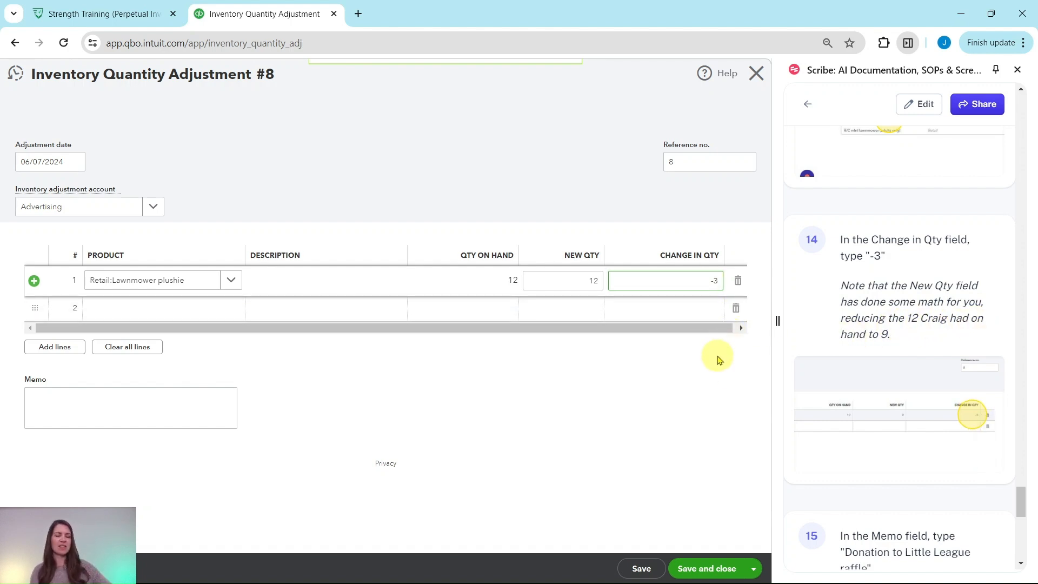
pyautogui.press('Tab')
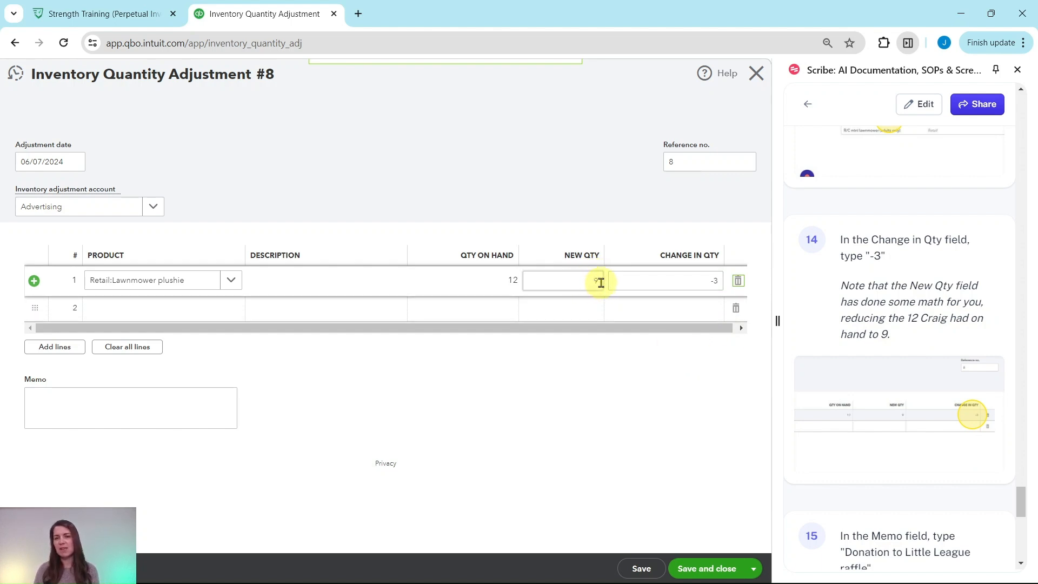
# Enter the memo "Donation to Little League raffle" and save and close the adjustment
pyautogui.scroll(-6, 860, 336)
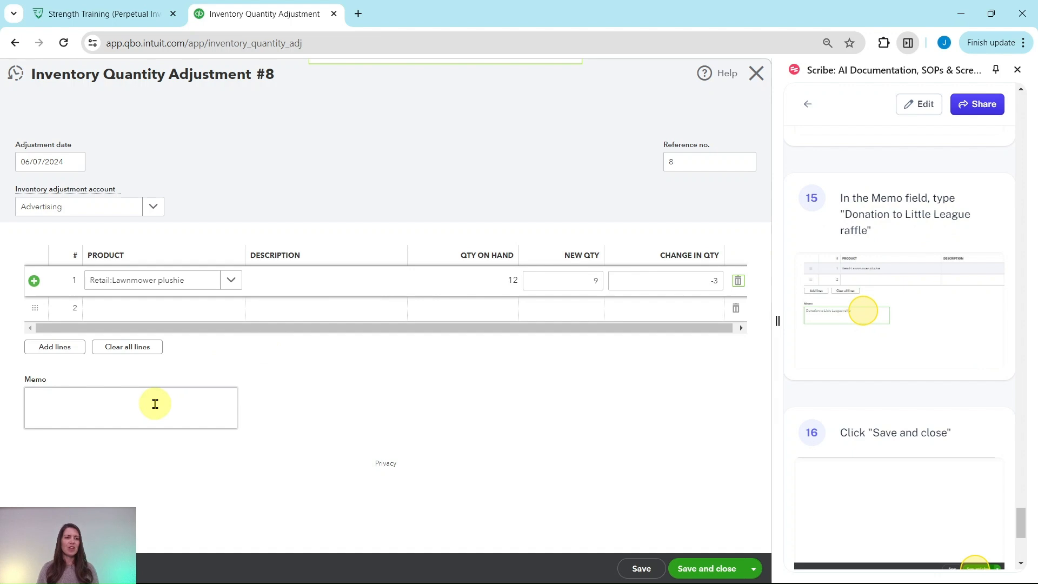
pyautogui.click(155, 404)
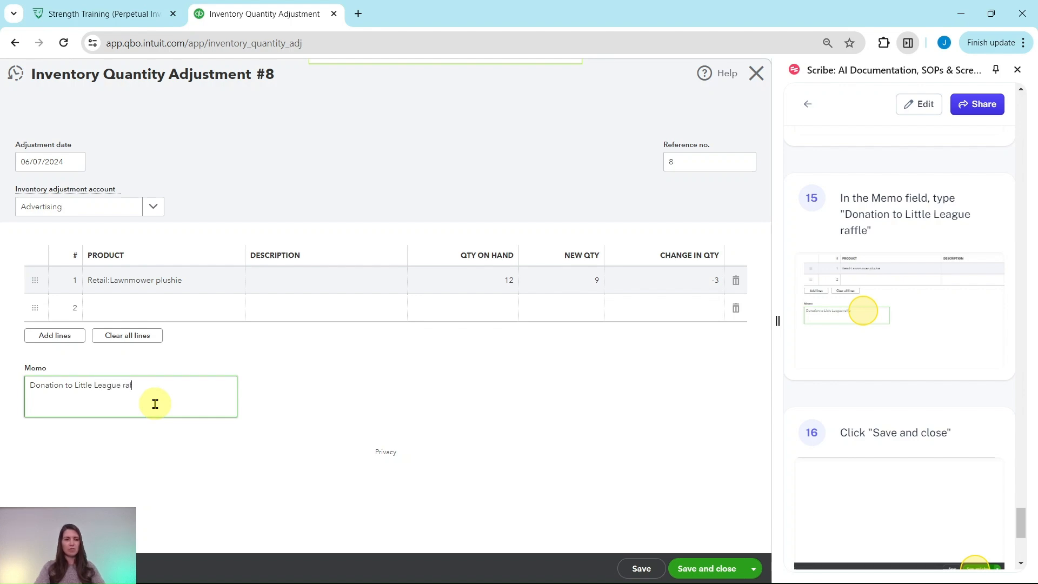
pyautogui.scroll(-4, 883, 341)
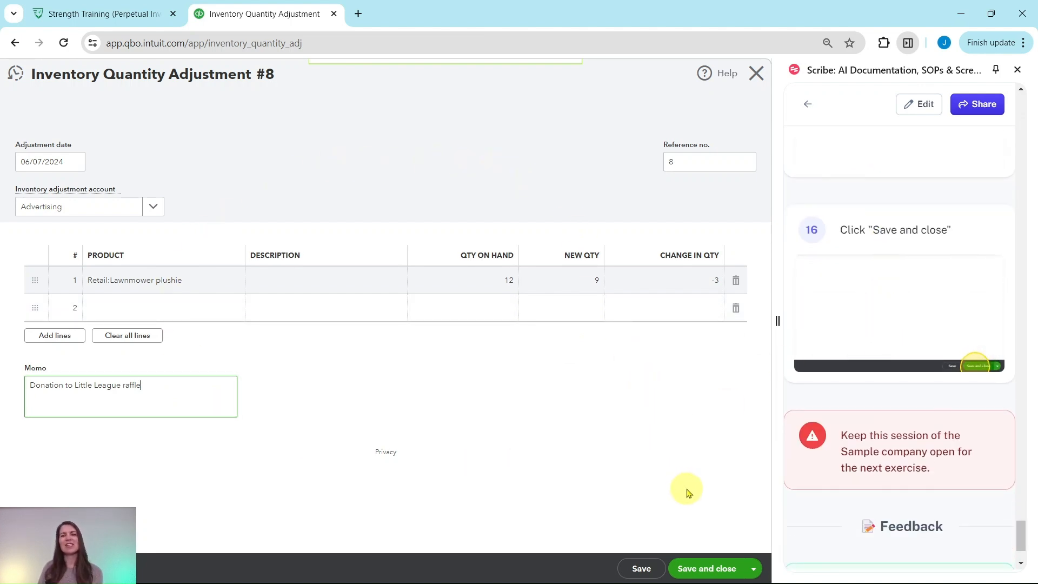
pyautogui.click(708, 569)
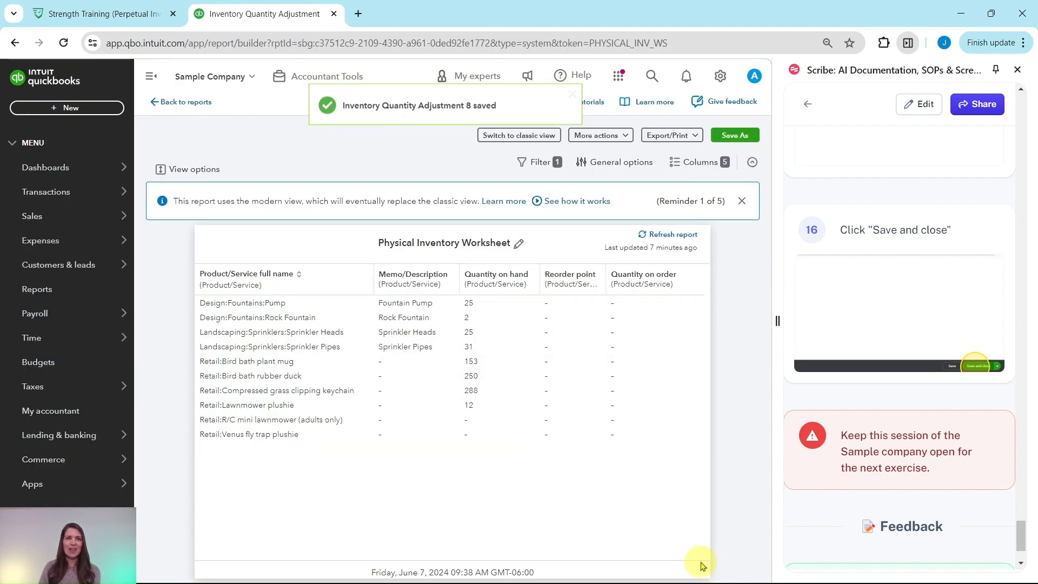